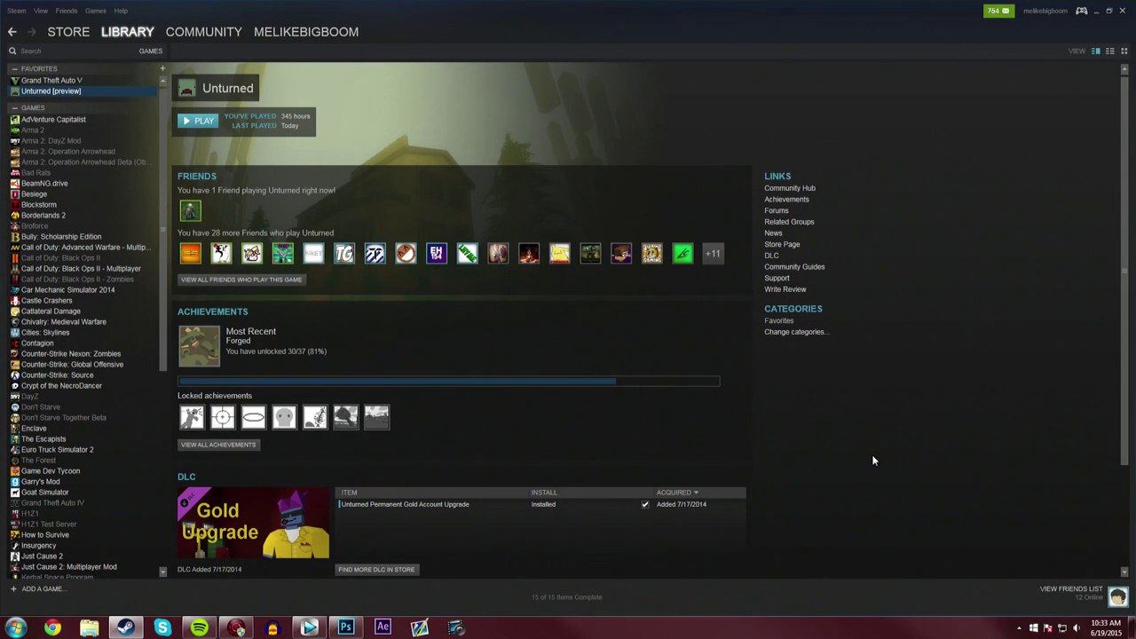
- Open Unturned's local game folder from its Steam properties and centre the Explorer window
right_click(112, 91)
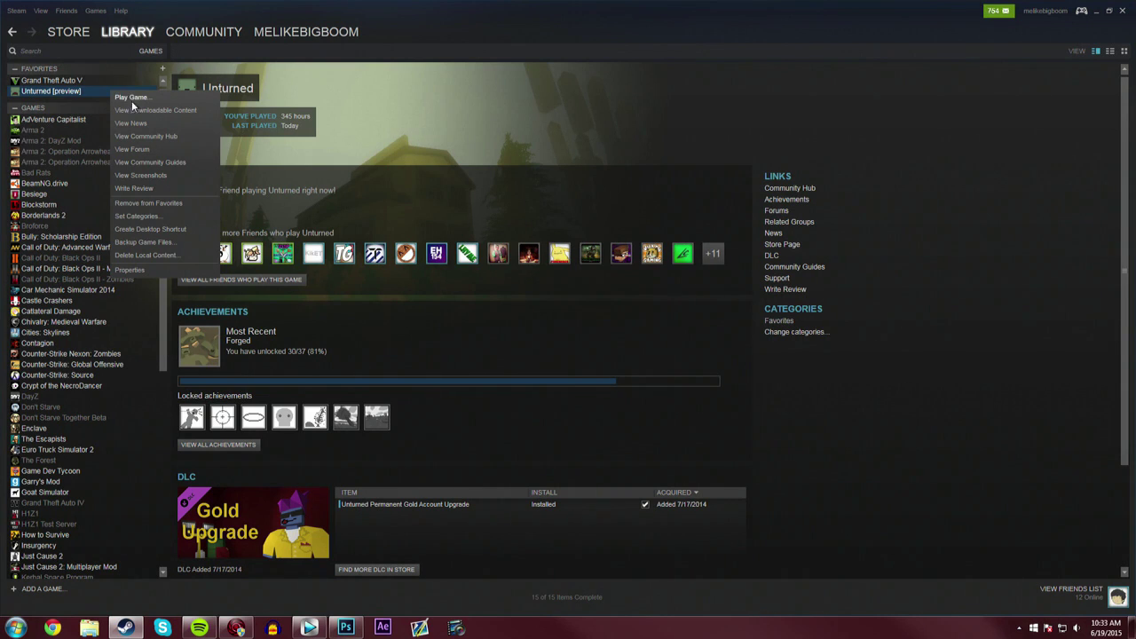
click(146, 256)
click(625, 241)
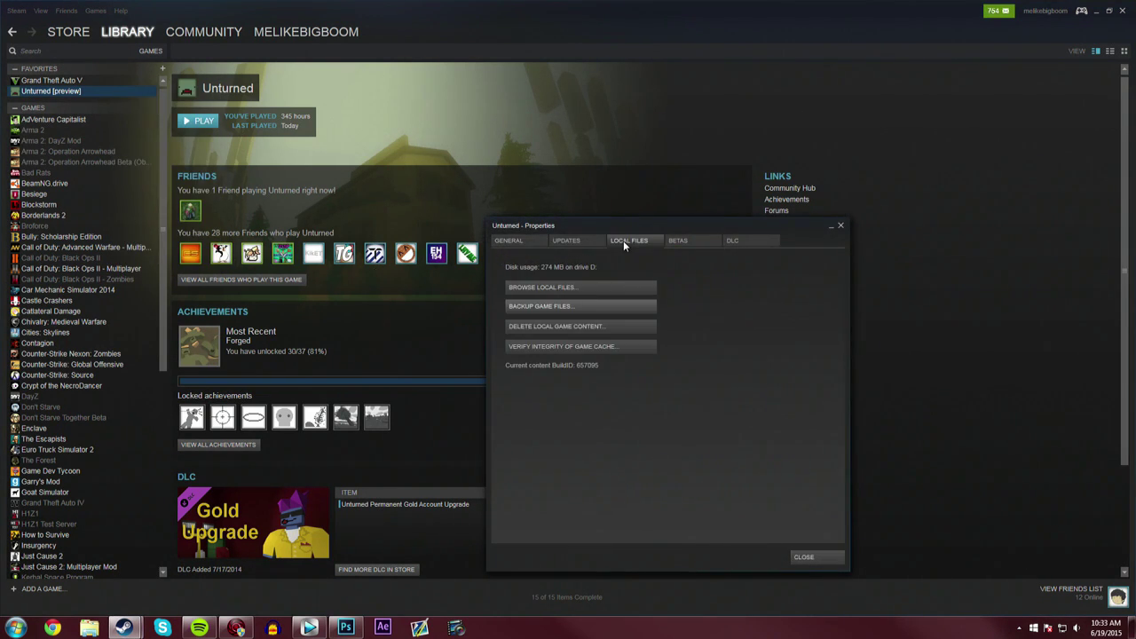
click(605, 289)
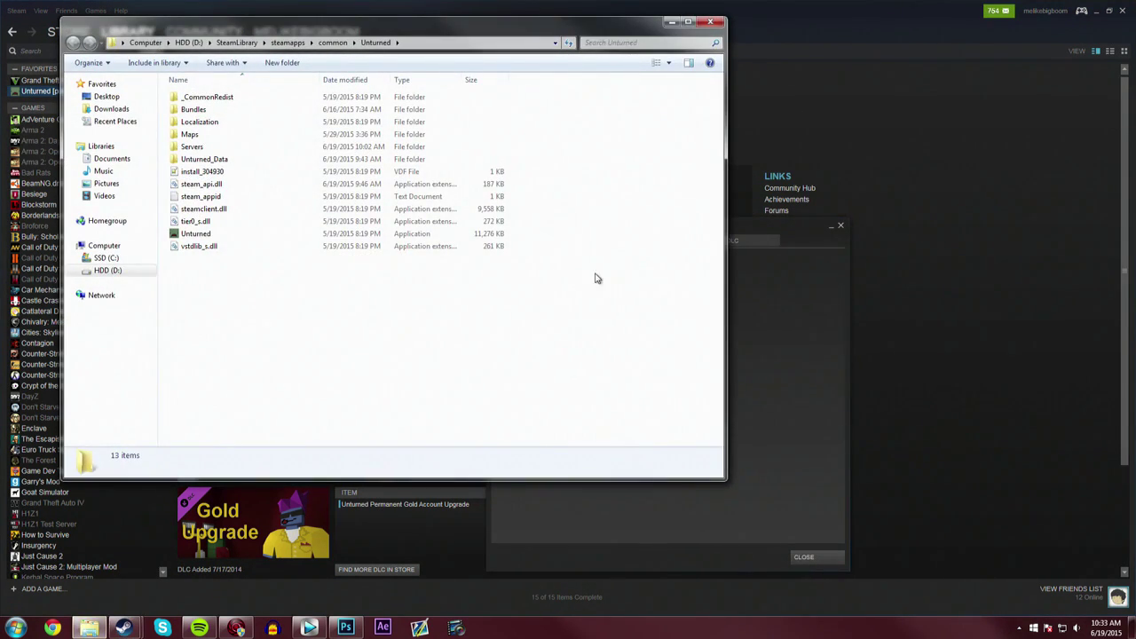
drag(401, 47, 530, 130)
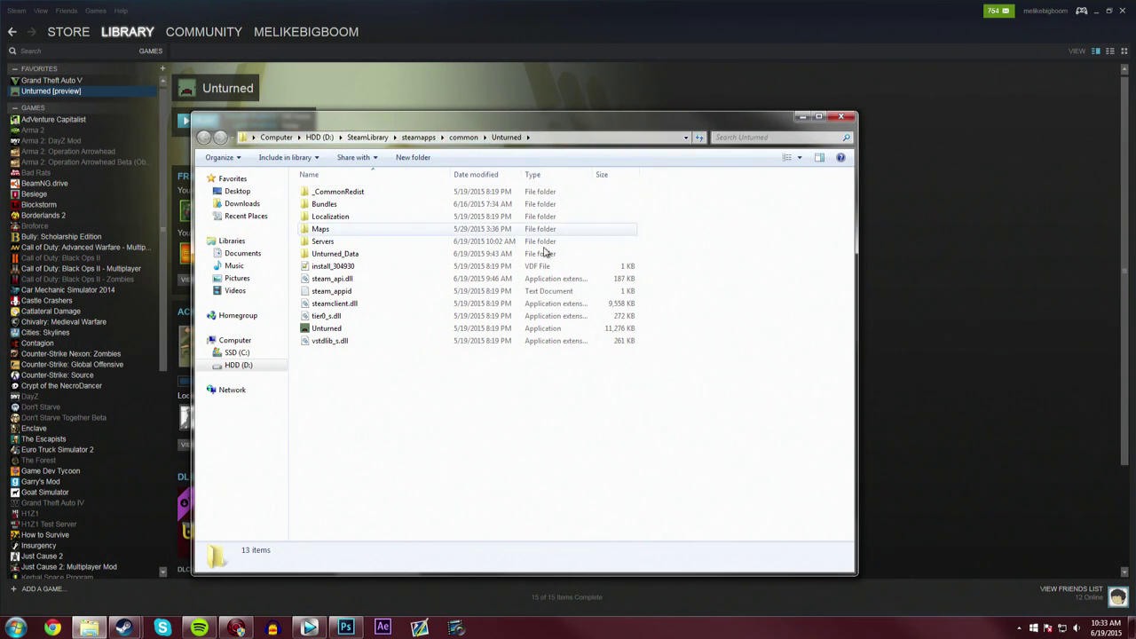
- Create a shortcut to Unturned.exe and rename it 'Unturned - Server'
right_click(346, 330)
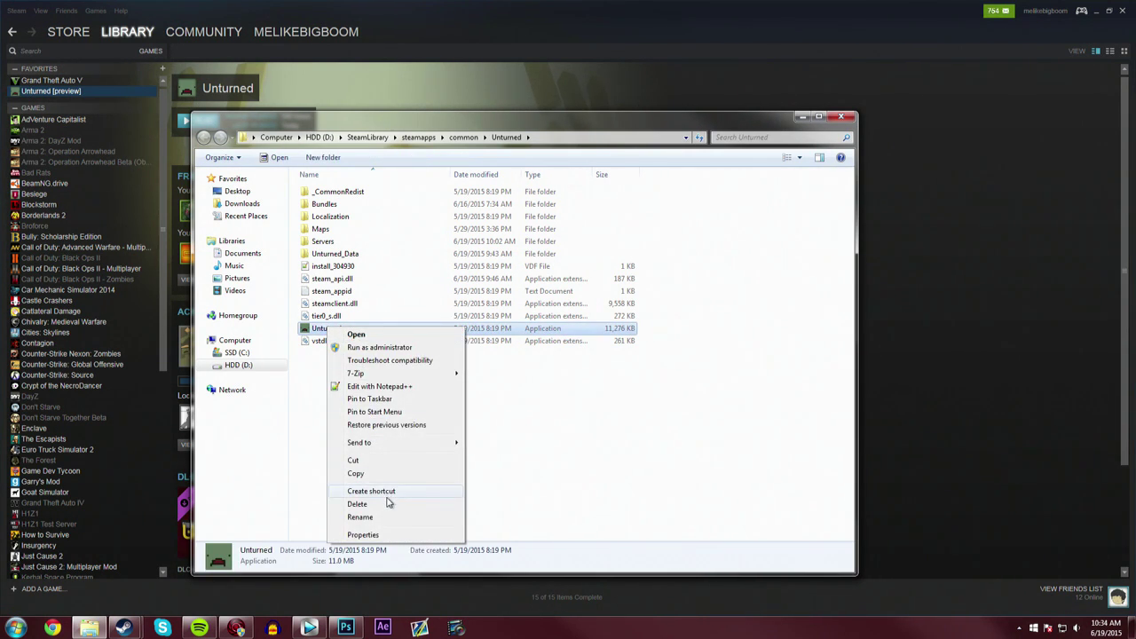
click(387, 493)
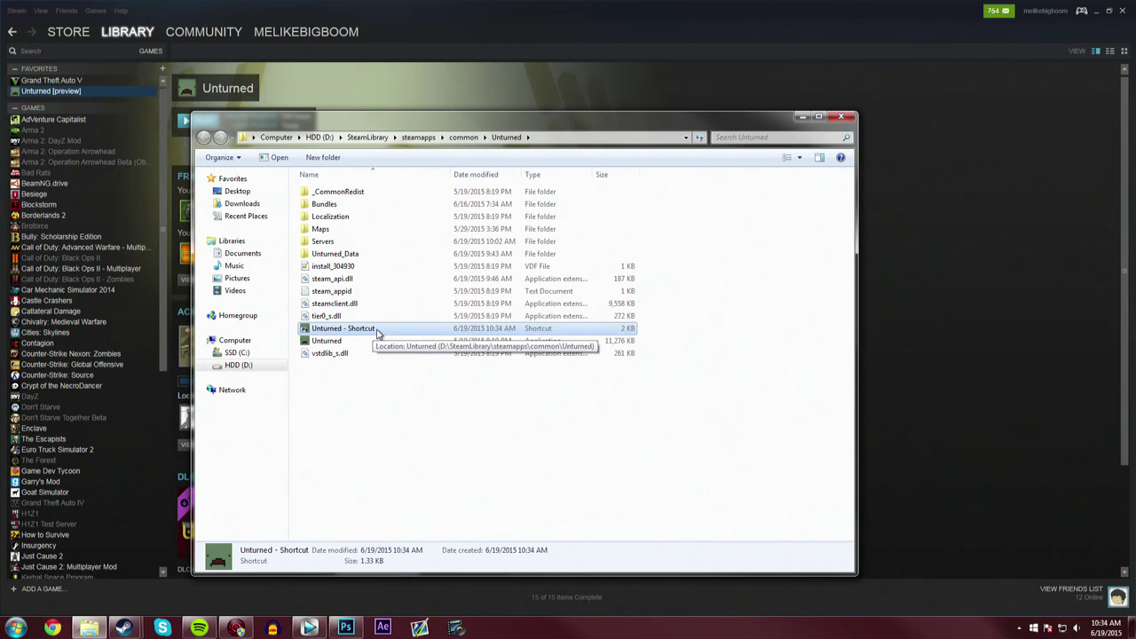
click(371, 330)
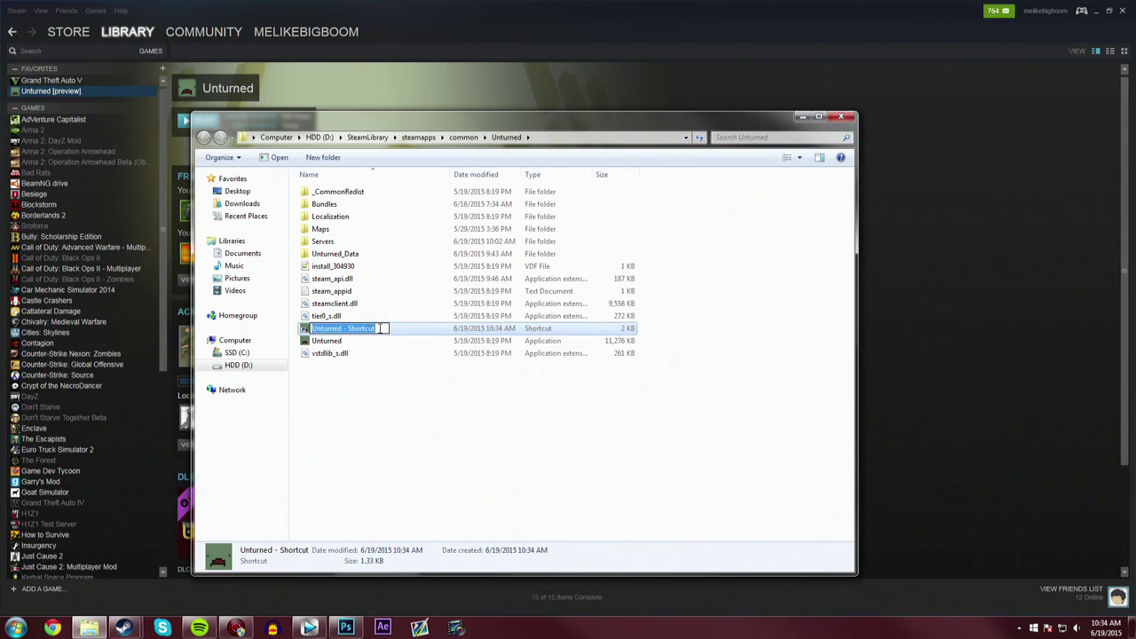
drag(379, 329, 353, 340)
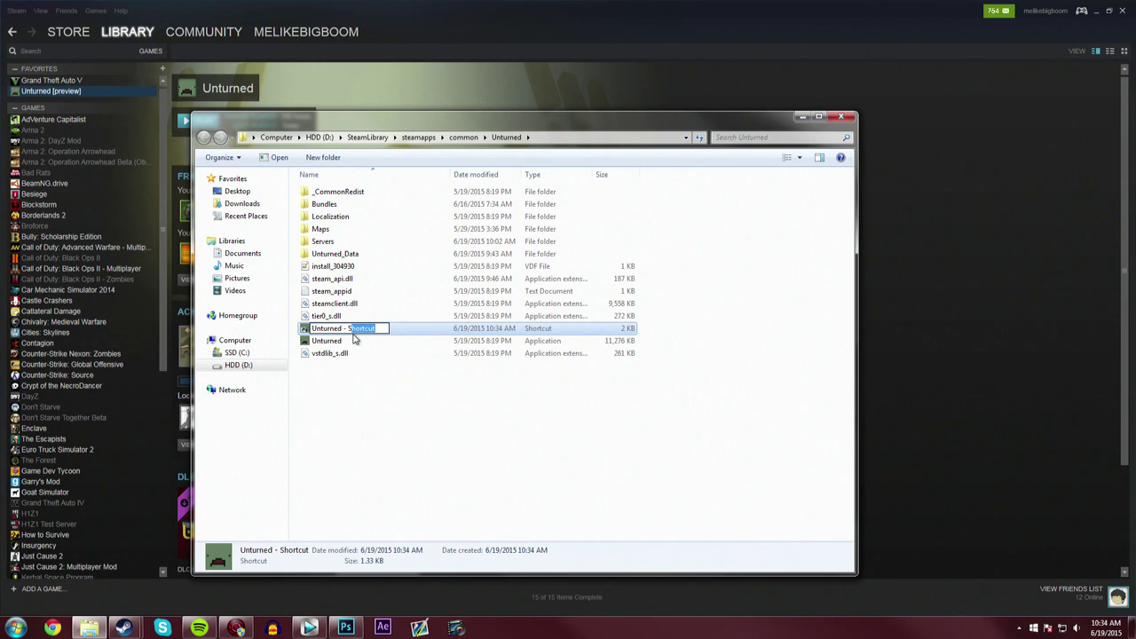
text(Server)
click(409, 402)
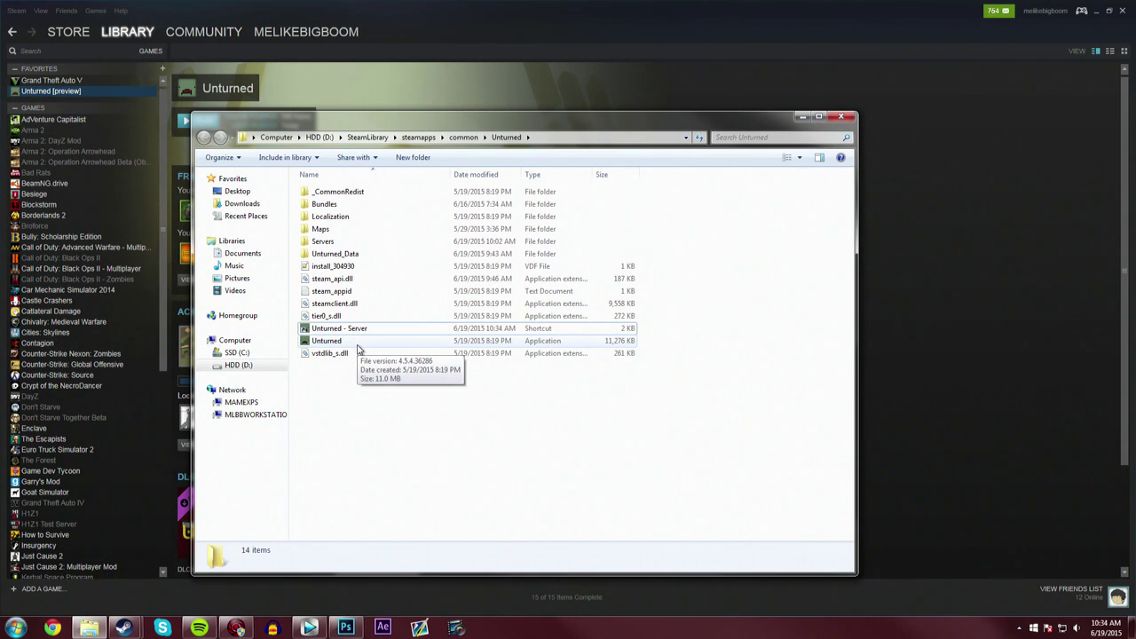
- Wrap the Unturned - Server shortcut's Target path in quotation marks
right_click(329, 328)
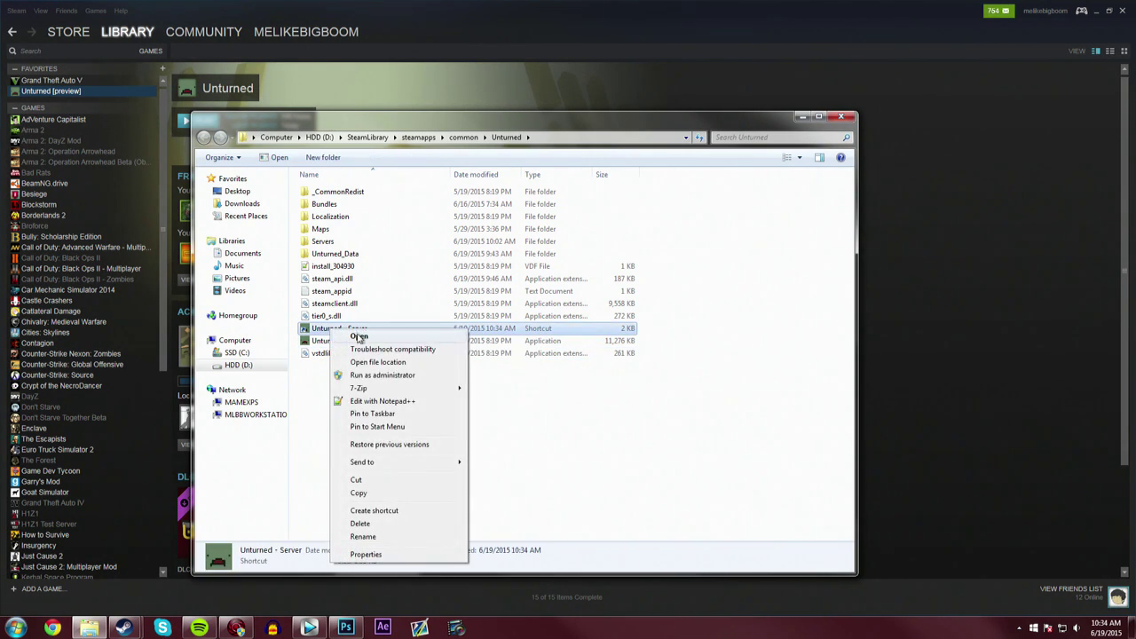
click(366, 554)
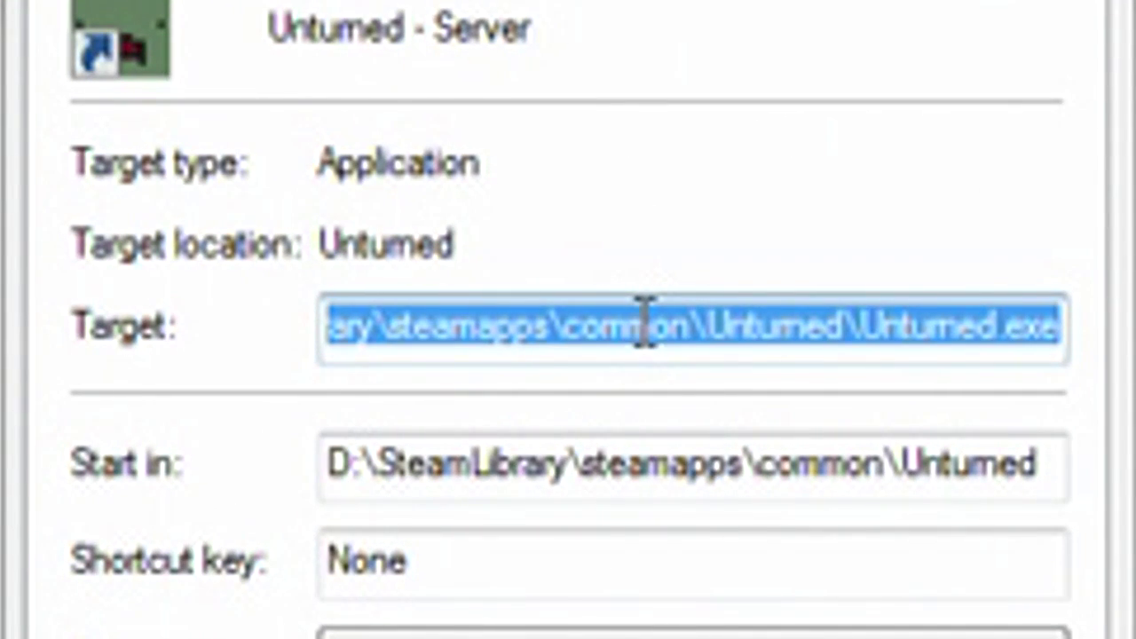
click(554, 317)
key(Left)
key(Left)
key(Left)
key(Left)
key(Left)
key(Left)
key(Left)
key(Left)
key(Left)
key(Left)
key(Left)
key(Left)
key(Left)
key(Left)
key(Left)
key(Left)
key(Left)
key(Left)
key(Left)
key(Left)
key(Left)
key(Left)
key(Left)
key(Left)
key(Left)
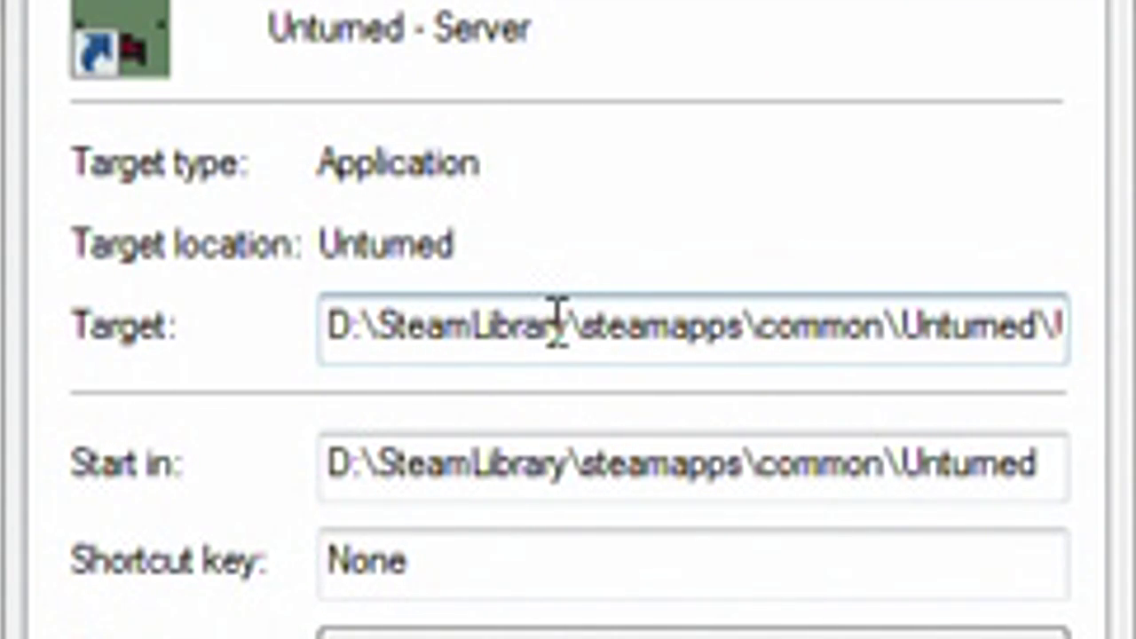
text(")
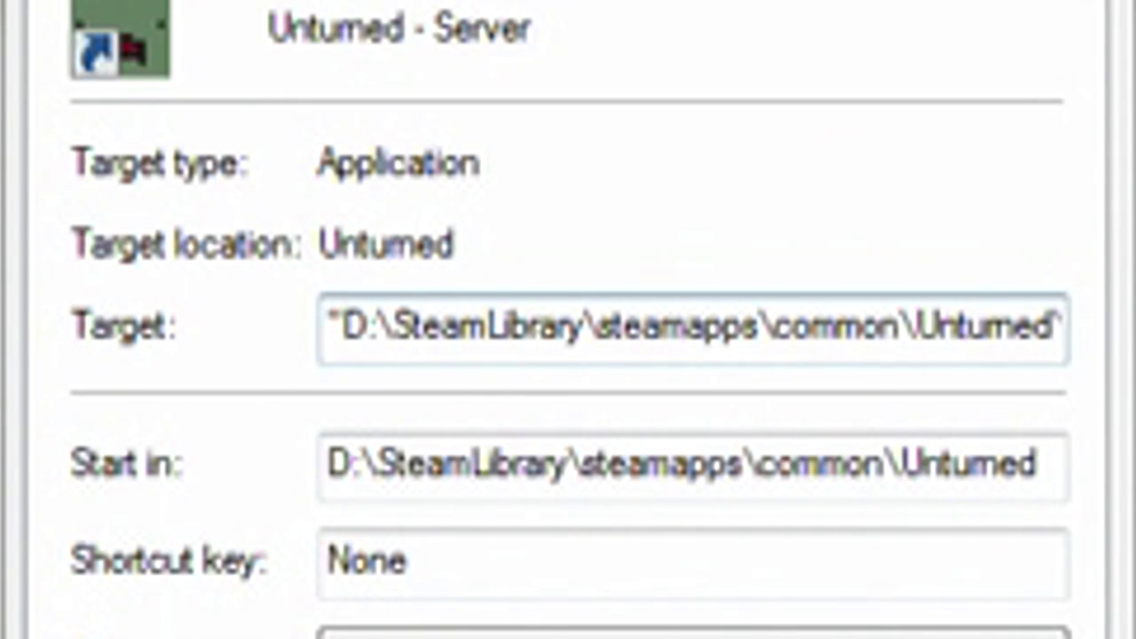
key(Right)
key(Right)
key(Right)
key(Right)
key(Right)
key(Right)
key(Right)
key(Right)
key(Right)
key(Right)
key(Right)
key(Right)
key(Right)
key(Right)
key(Right)
key(Right)
key(Right)
key(Right)
key(Right)
key(Right)
key(Right)
key(Right)
key(Right)
key(Right)
key(Right)
key(Right)
key(Right)
key(Right)
key(Right)
key(Right)
key(Right)
key(Right)
key(Right)
key(Right)
key(Right)
text(")
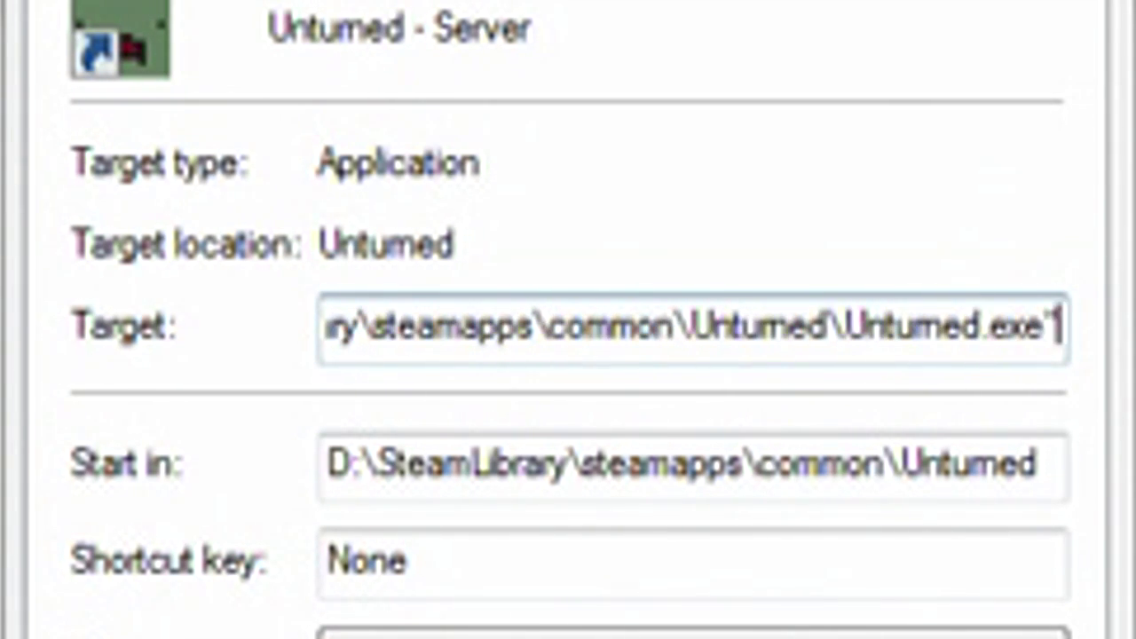
key(Left)
key(Left)
key(Left)
key(Left)
key(Left)
key(Left)
key(Left)
key(Left)
key(Left)
key(Left)
key(Left)
key(Left)
key(Left)
key(Left)
key(Left)
key(Left)
key(Left)
key(Left)
key(Left)
key(Left)
key(Left)
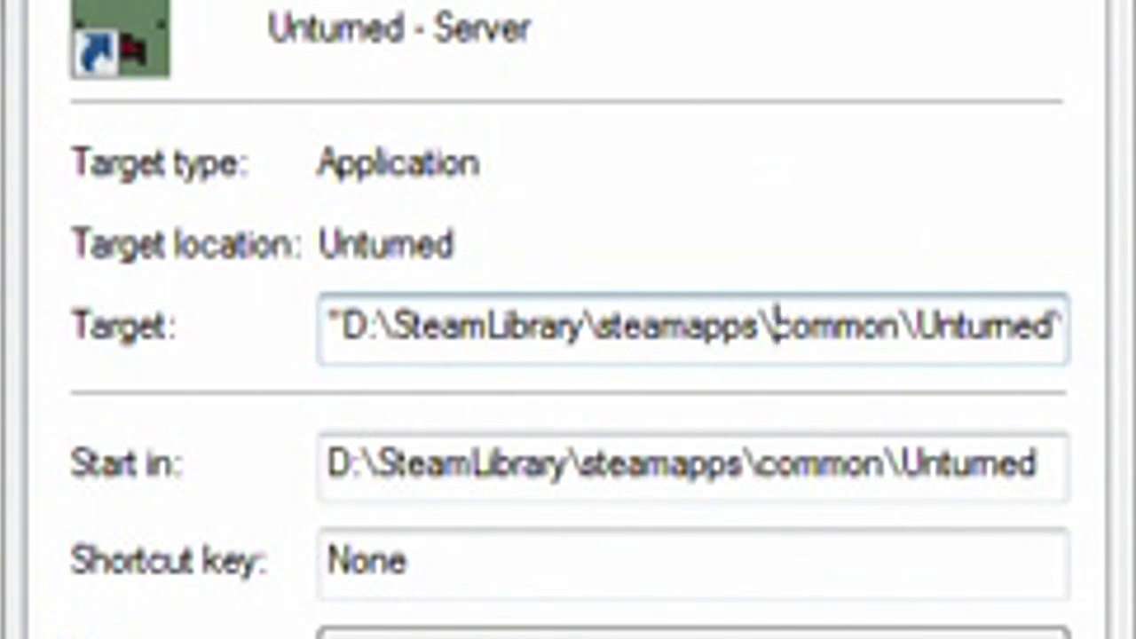
- Append '-nographics -batchmode +' to the end of the shortcut's Target
click(1052, 327)
text(-)
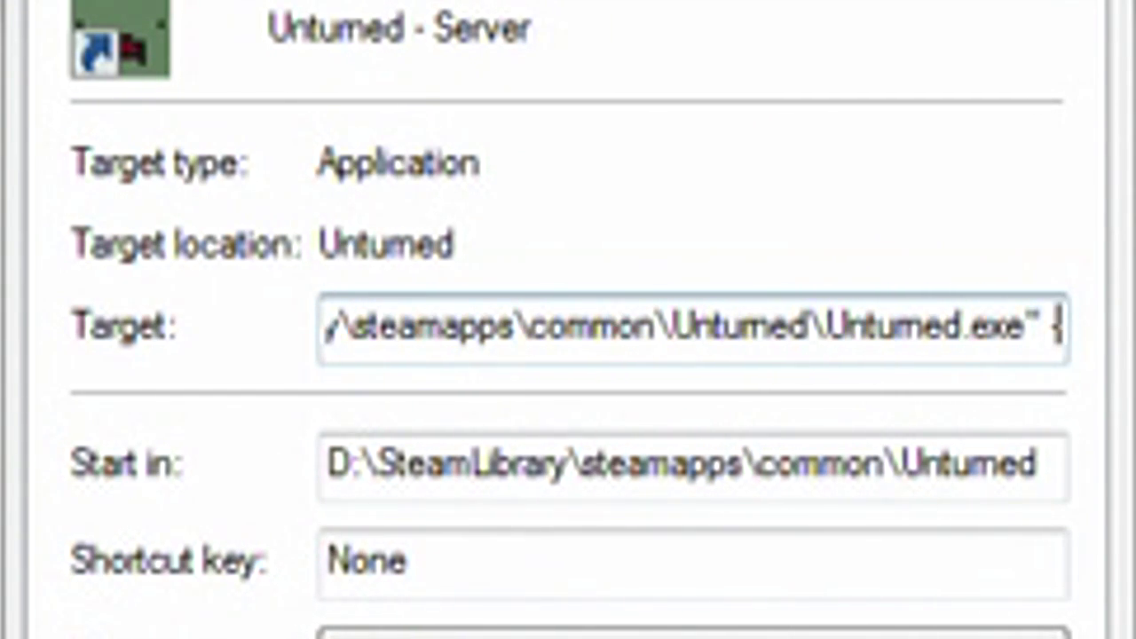
text(nographics)
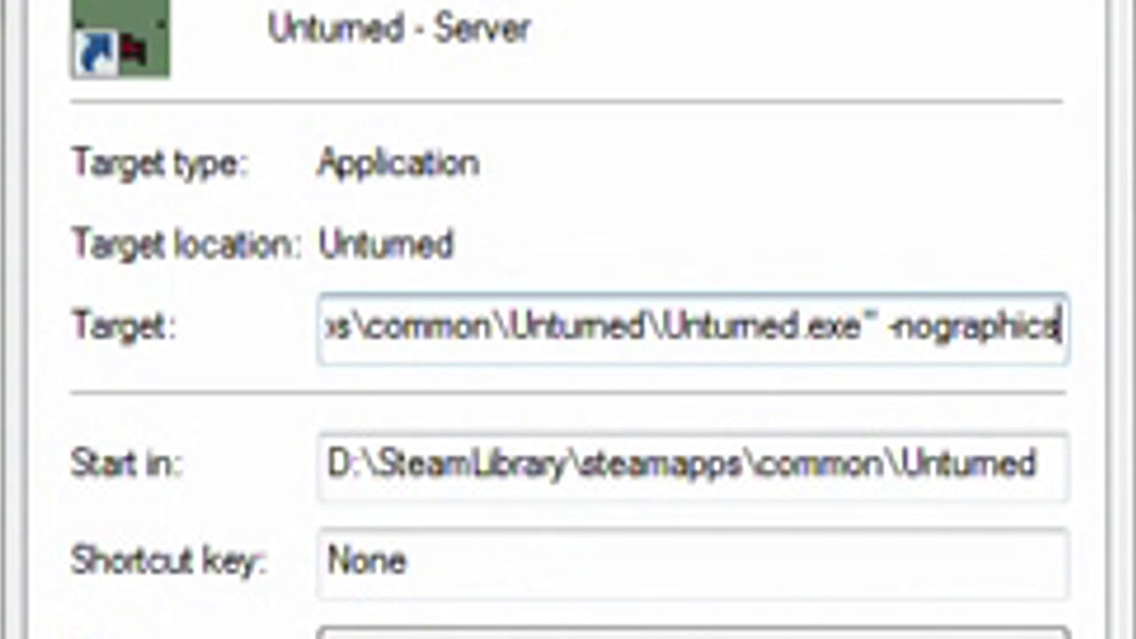
text( -)
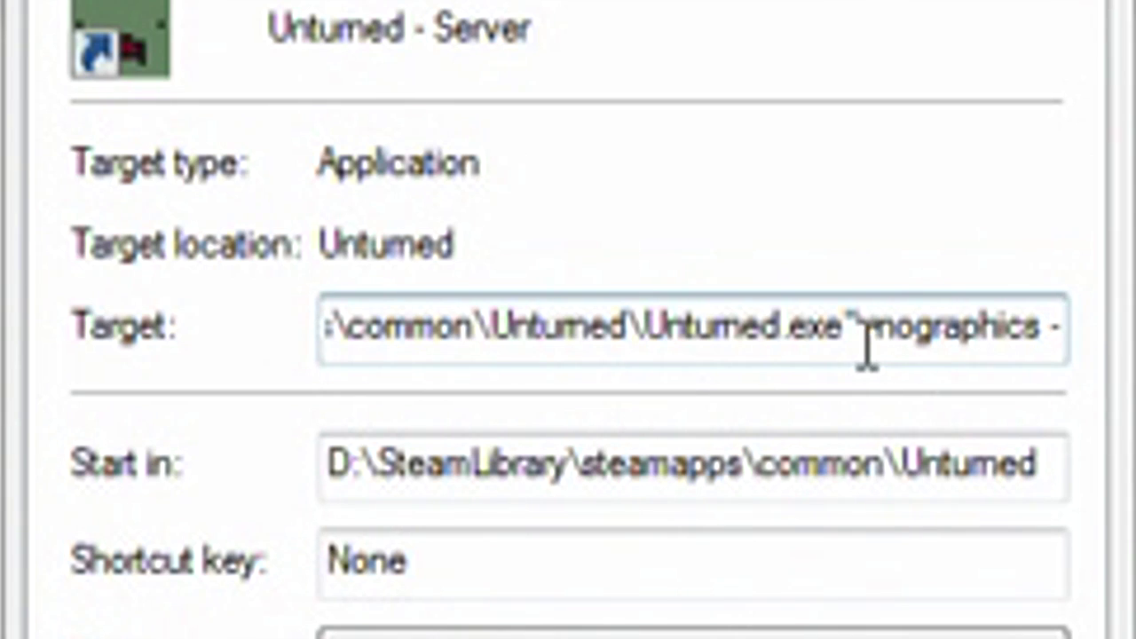
mouse_move(866, 346)
mouse_down()
mouse_move(899, 359)
mouse_move(880, 353)
mouse_up()
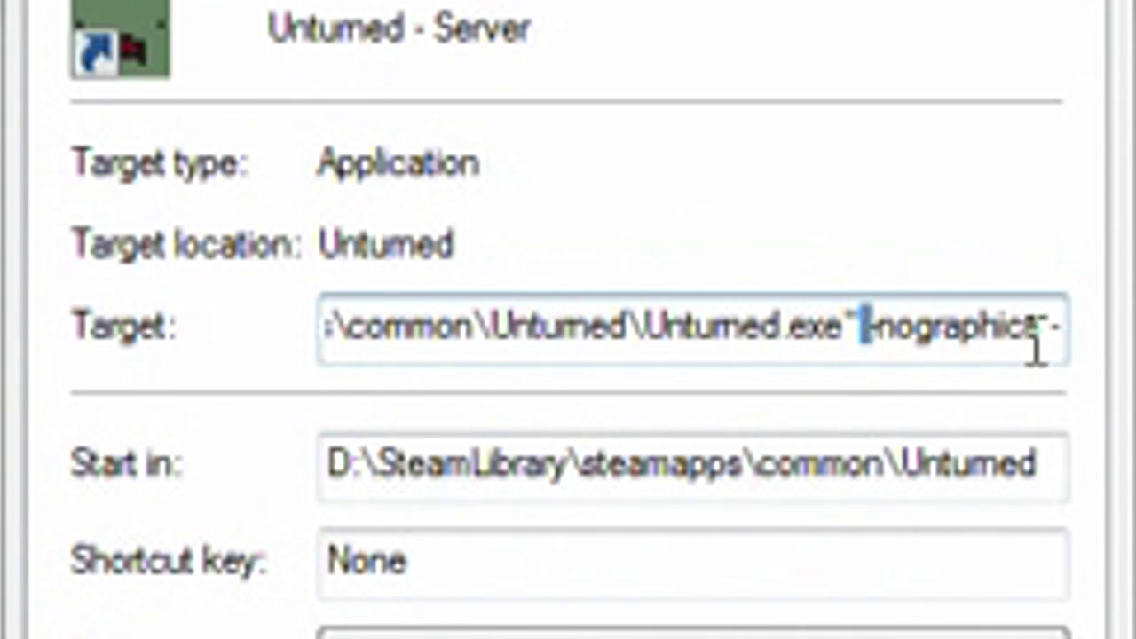
click(1116, 405)
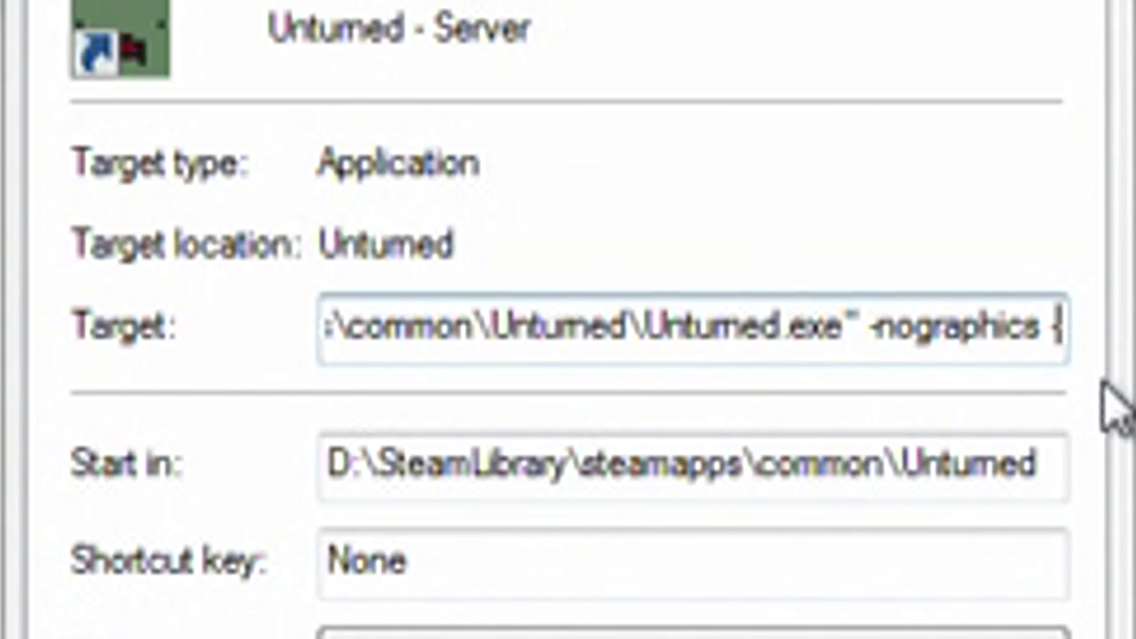
text(bat)
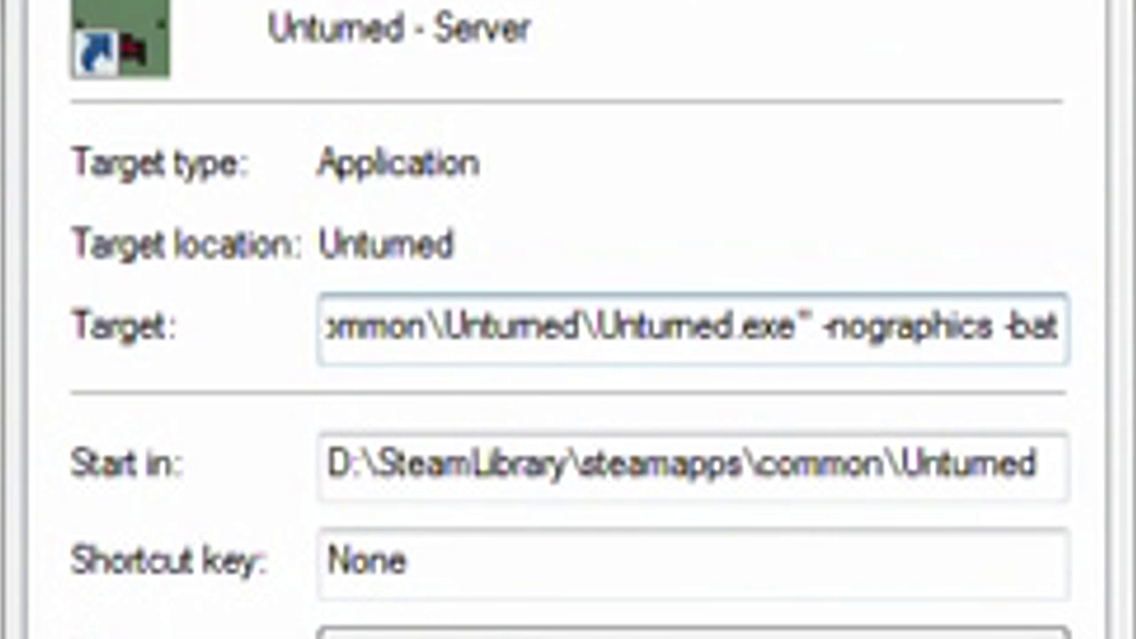
text(chmode)
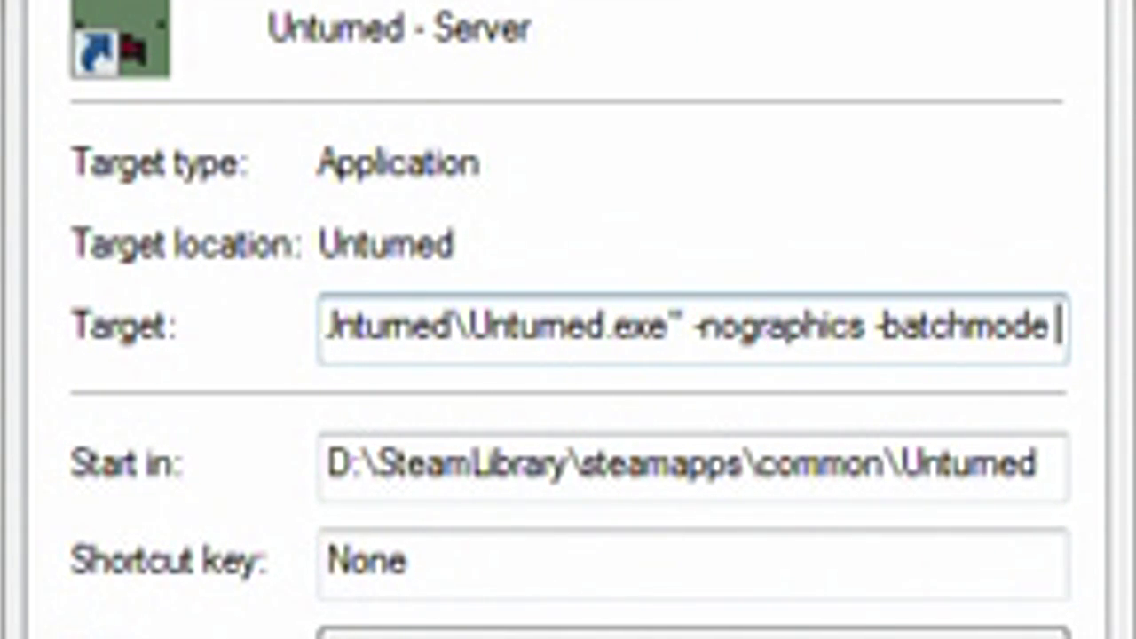
text( +)
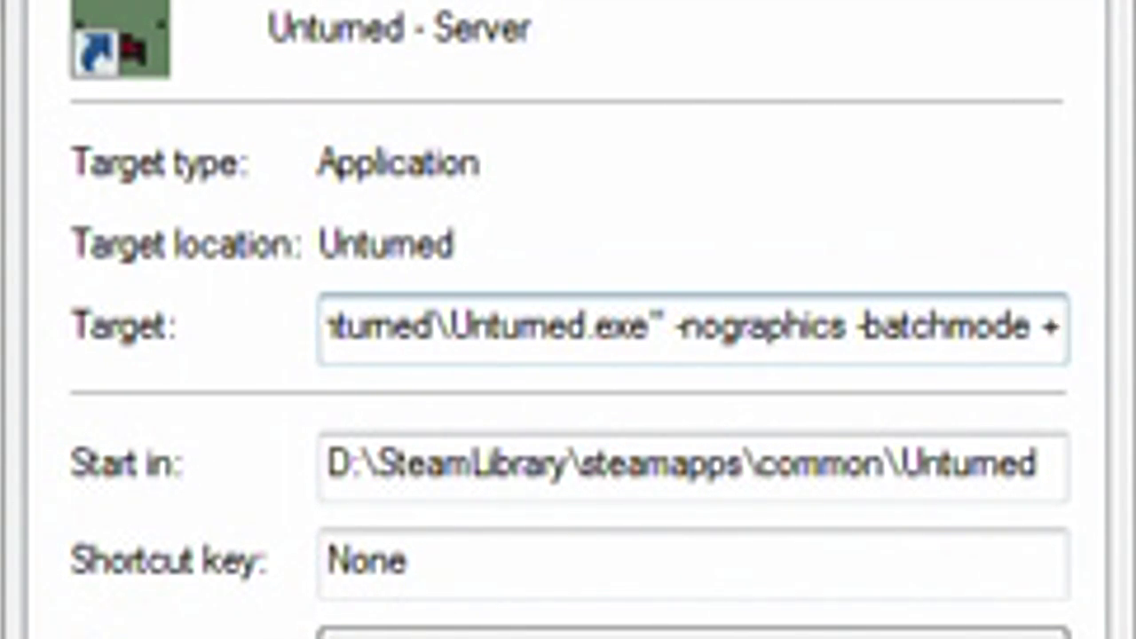
- Add 'lanserver/MLBB' after the + in the shortcut's Target
text(lanserver)
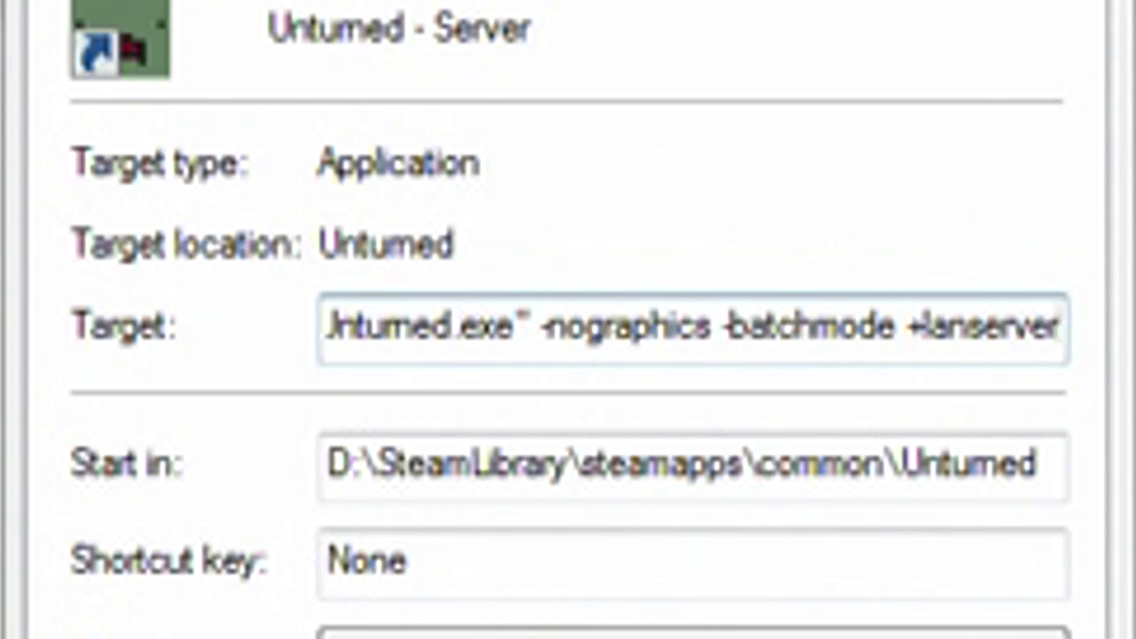
text(/)
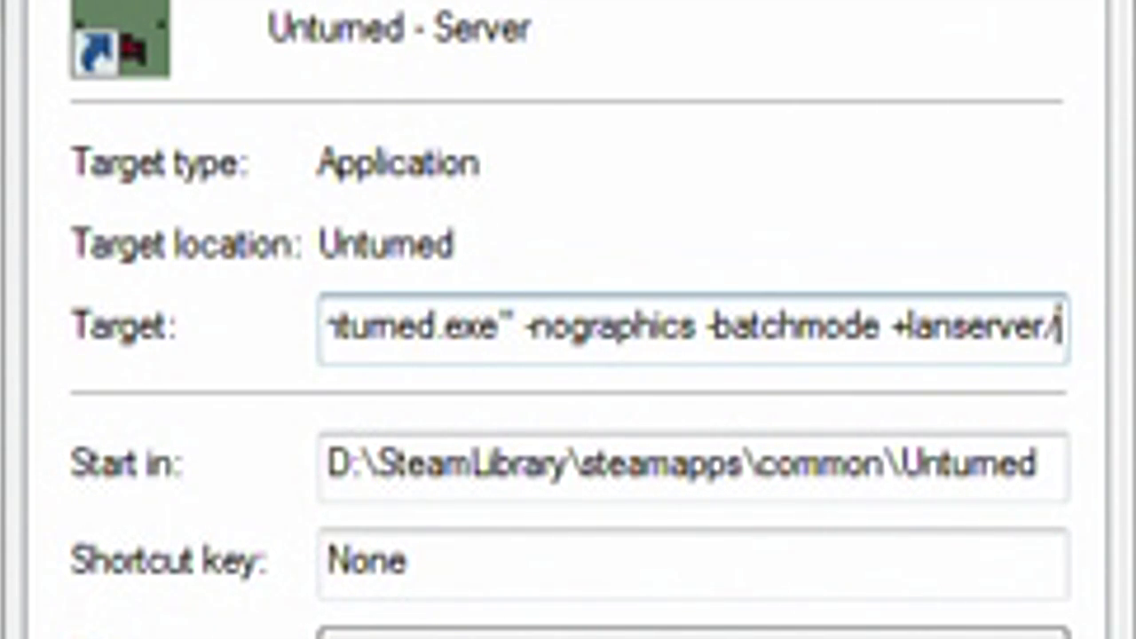
text(MLBB)
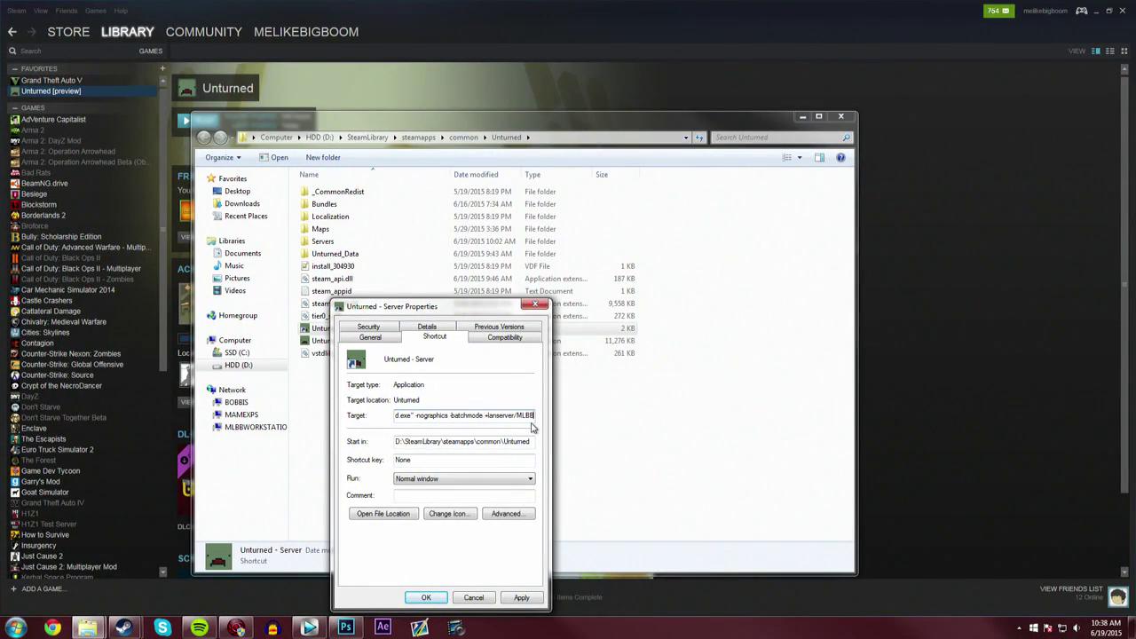
- Apply the new Target, launch the server from the shortcut once, then shut it down
click(530, 597)
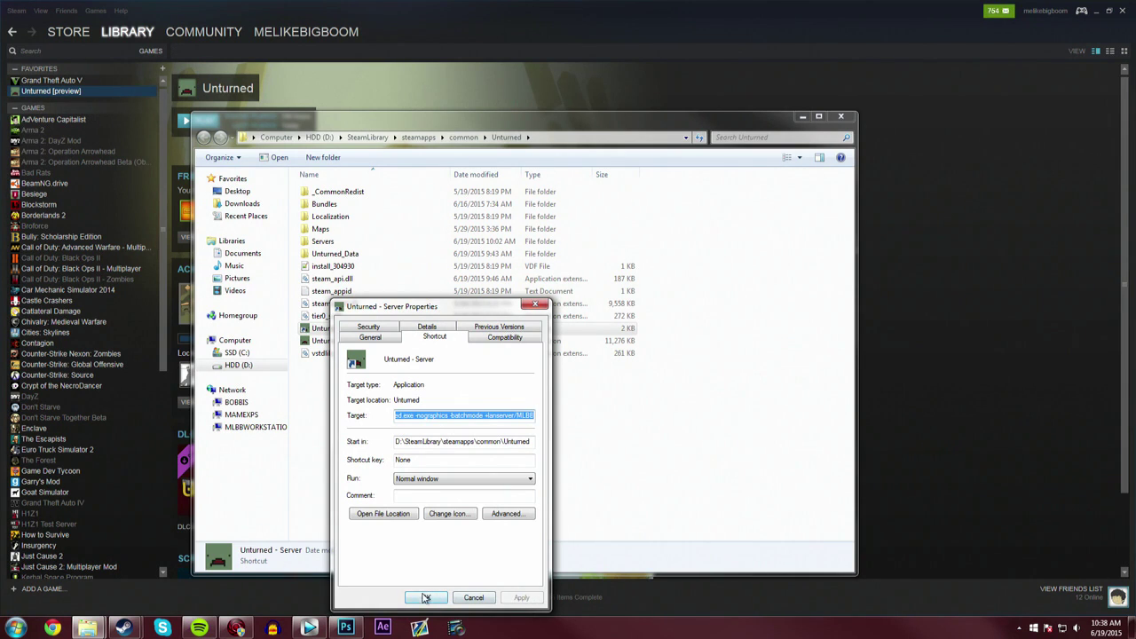
click(426, 598)
drag(370, 332, 363, 333)
double_click(363, 331)
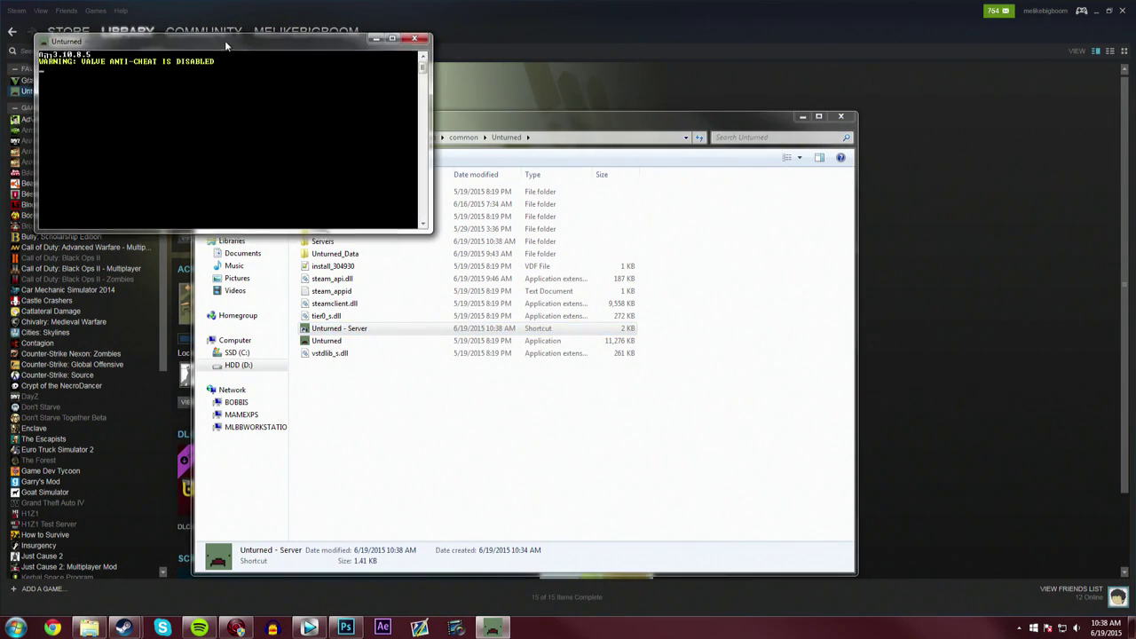
drag(229, 46, 458, 182)
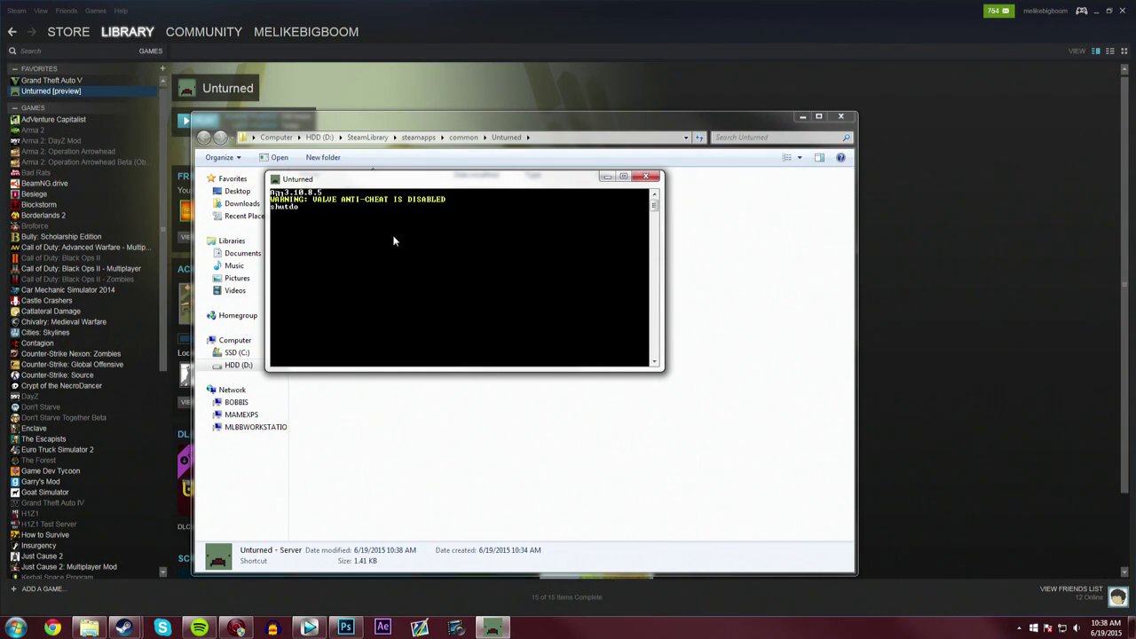
key(Return)
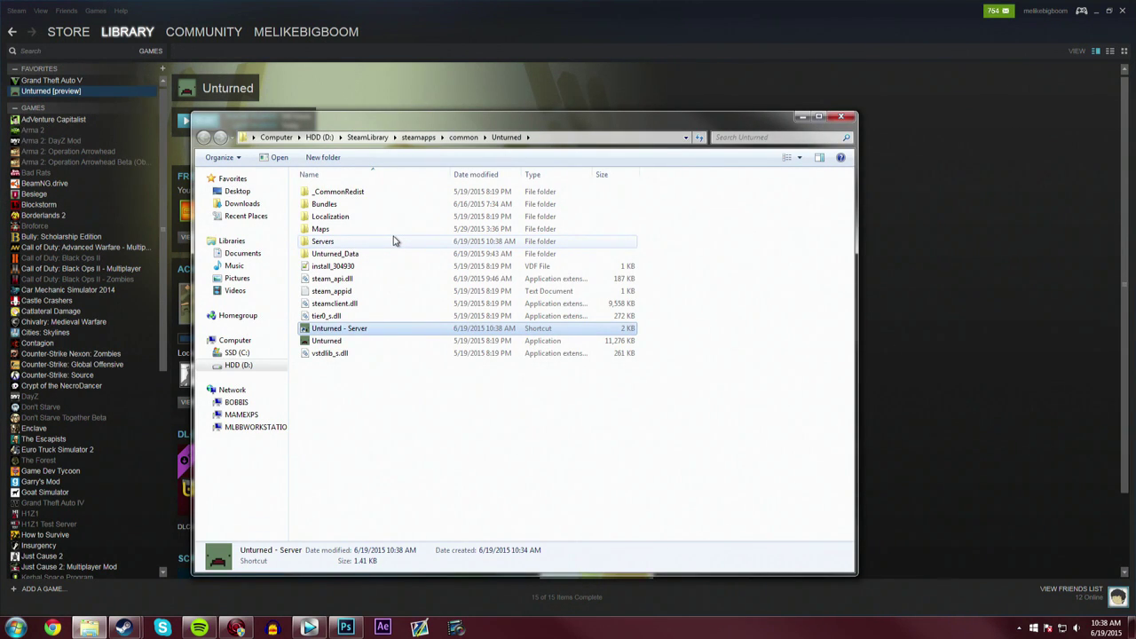
- Browse Servers > MLBB > Level > PEI, then back into MLBB's Server folder
double_click(325, 241)
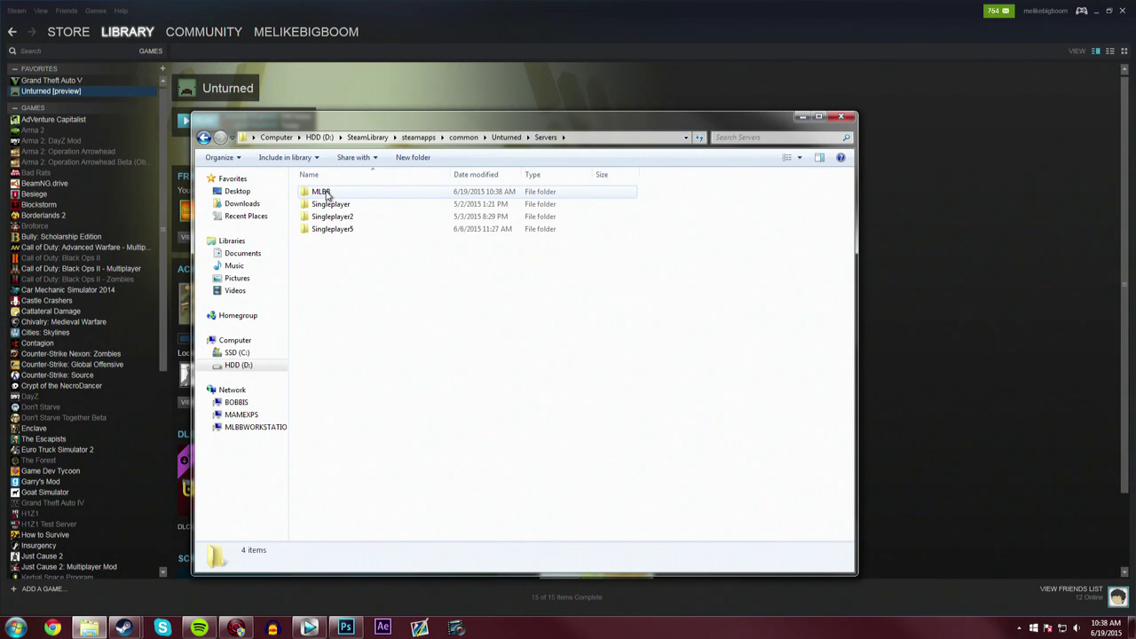
double_click(325, 193)
double_click(332, 193)
double_click(329, 193)
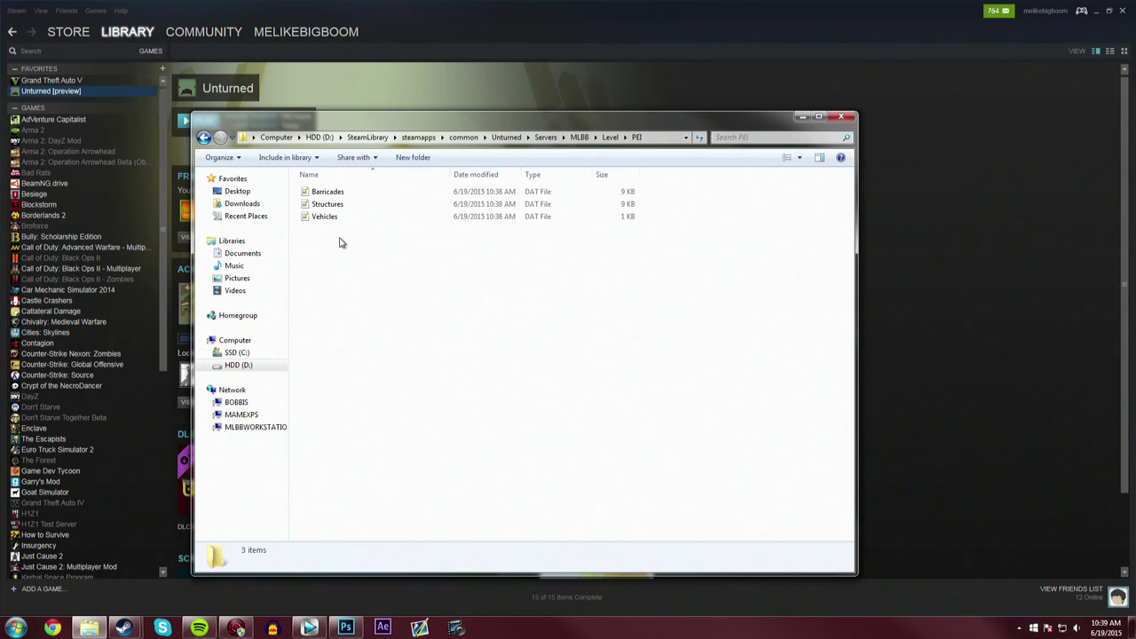
key(BackSpace)
key(BackSpace)
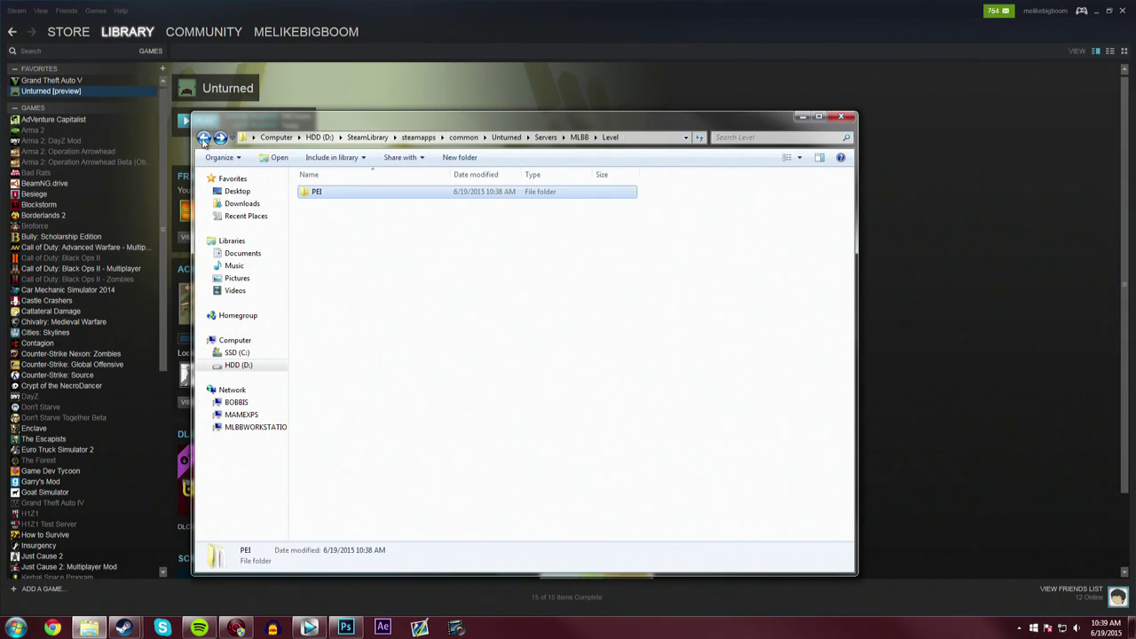
double_click(326, 204)
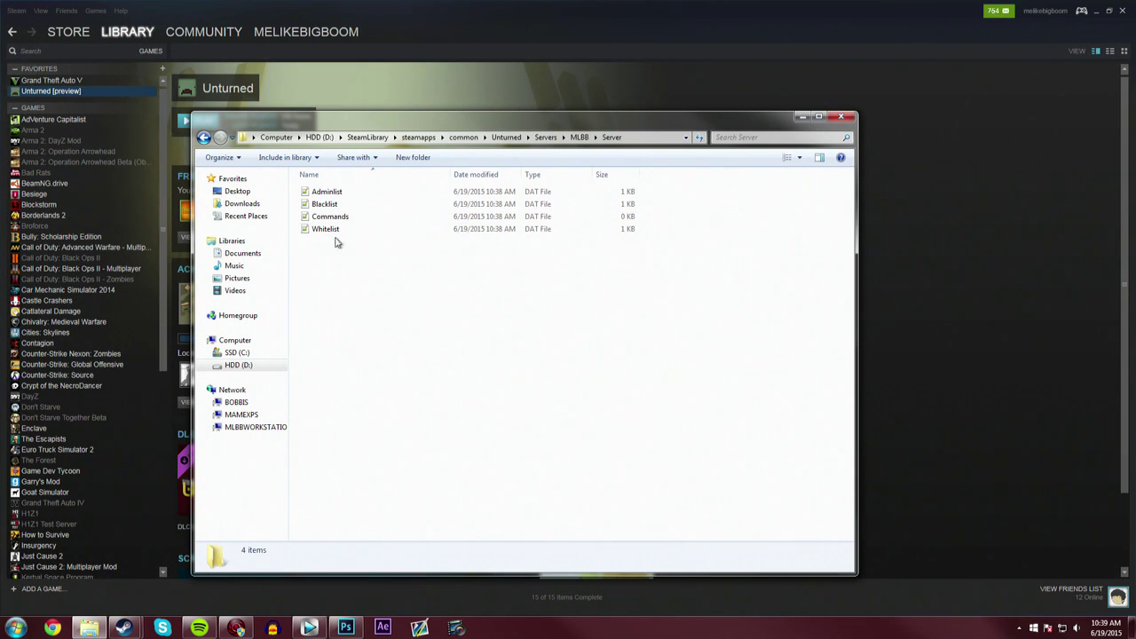
- Open Commands.dat in Notepad++ and enter 'name MLLB LAN SERVER' and 'map PEI' lines
double_click(340, 219)
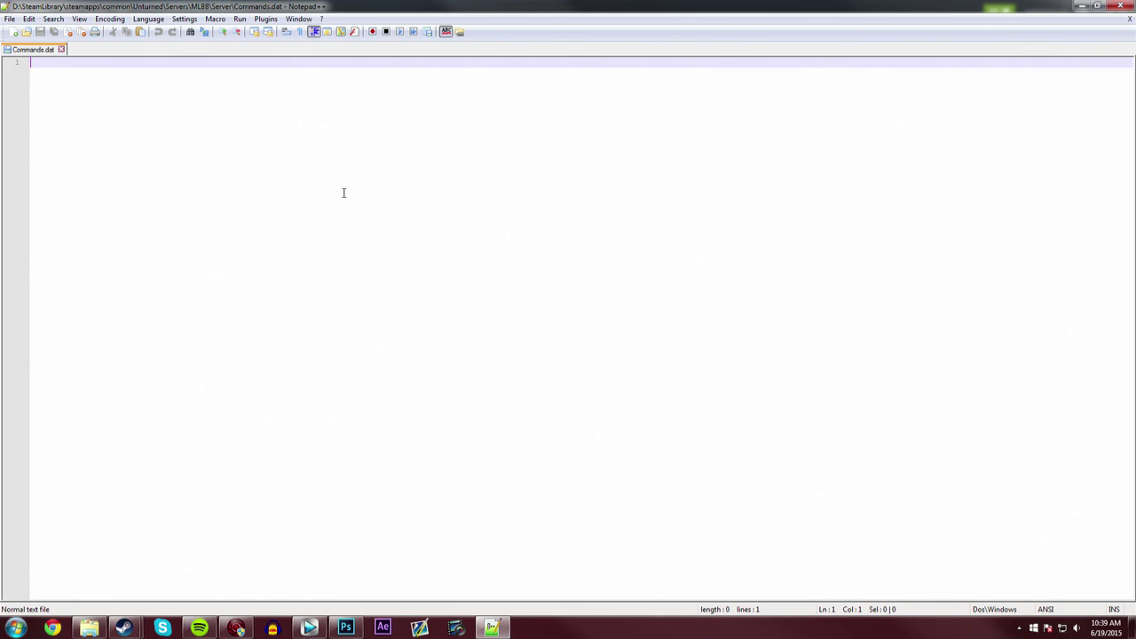
text(name )
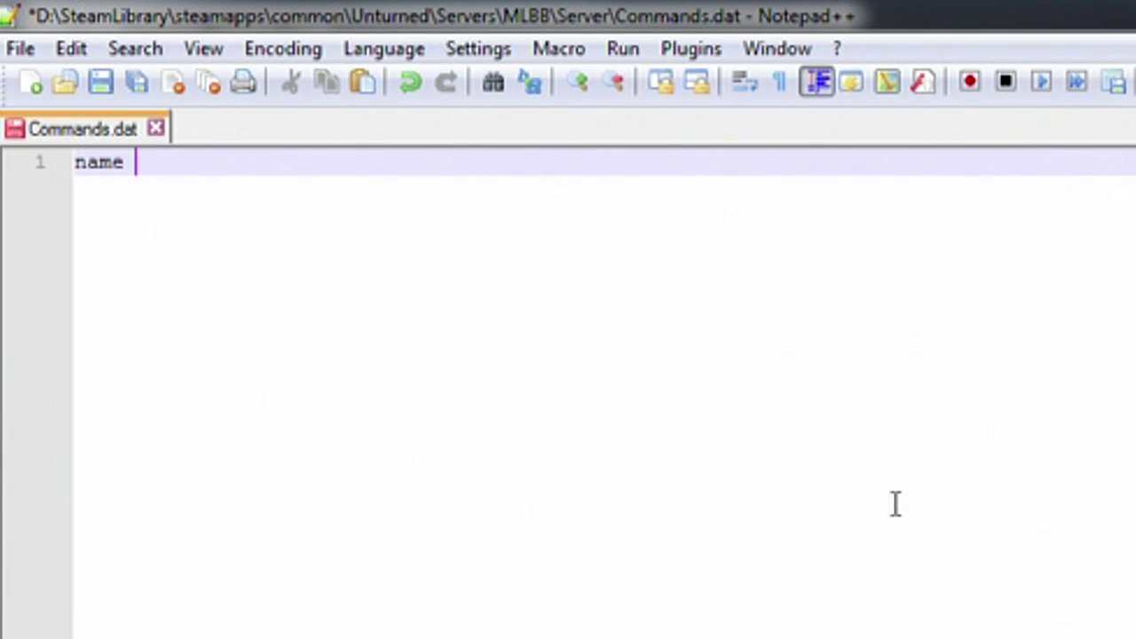
text(MLLB LAN S)
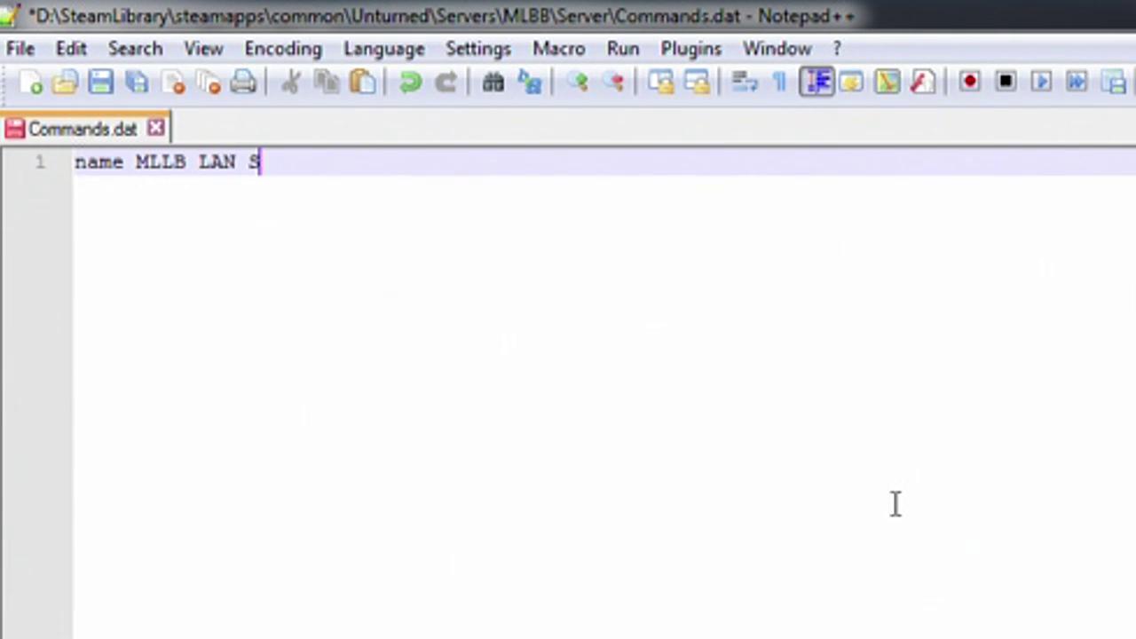
text(ERVER)
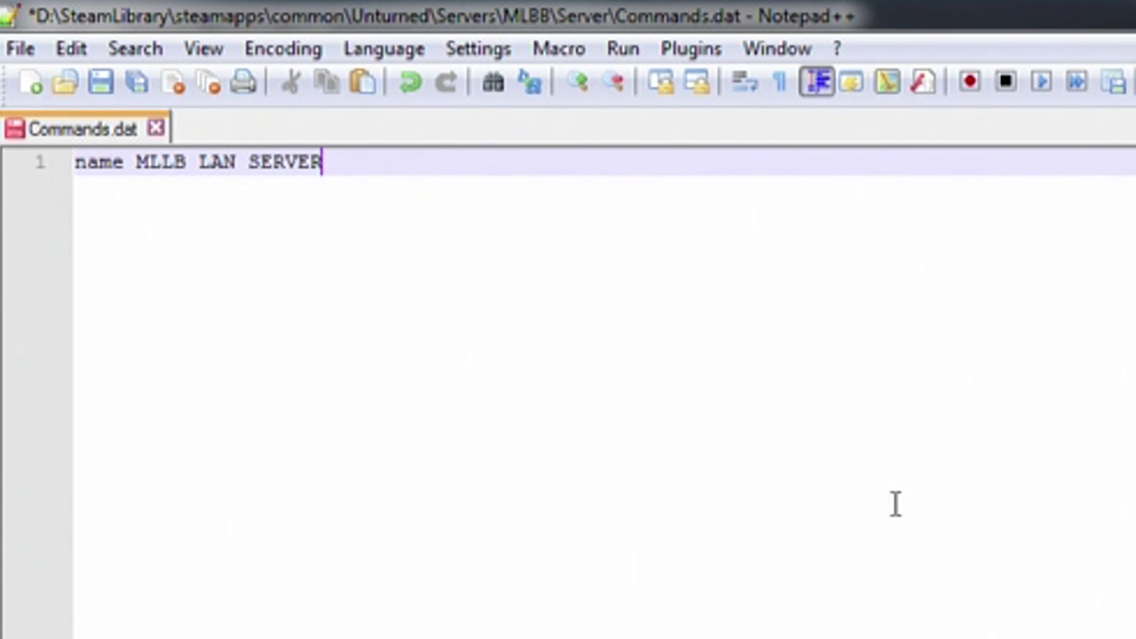
key(Return)
text(map)
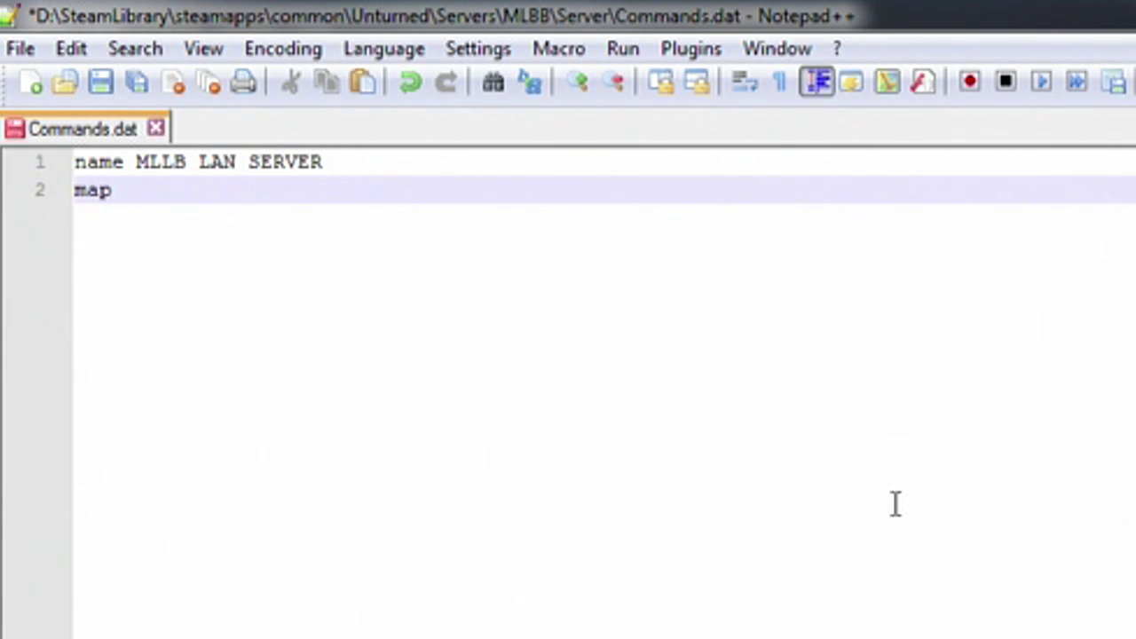
text(PEI)
- Add 'port 27015' and a server password line to Commands.dat, then save it
key(Return)
text(port )
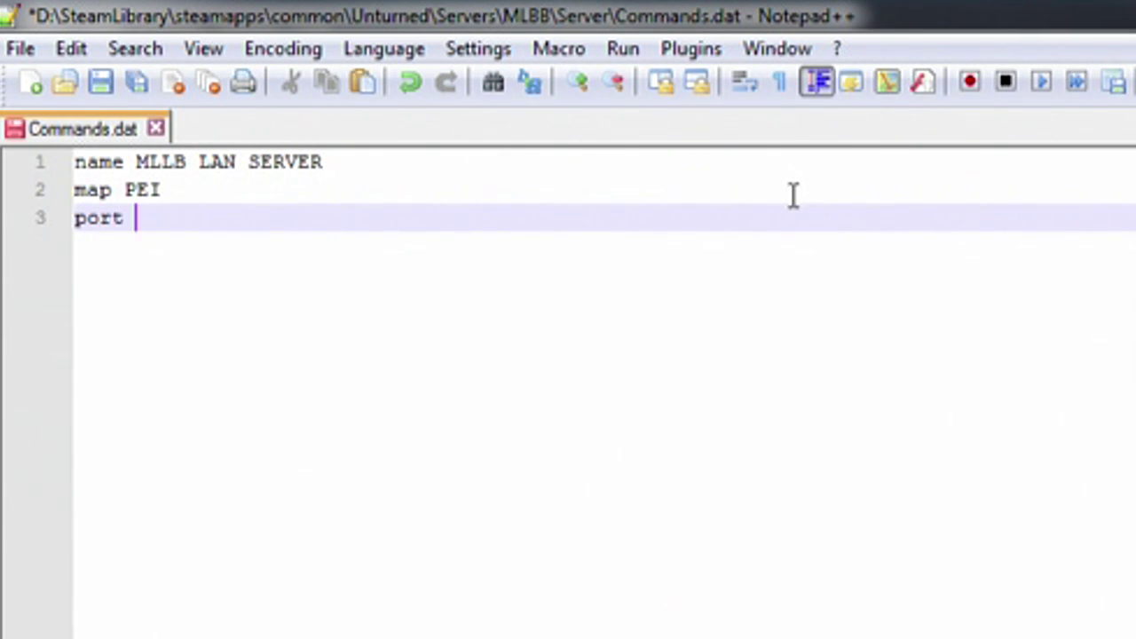
text(27015)
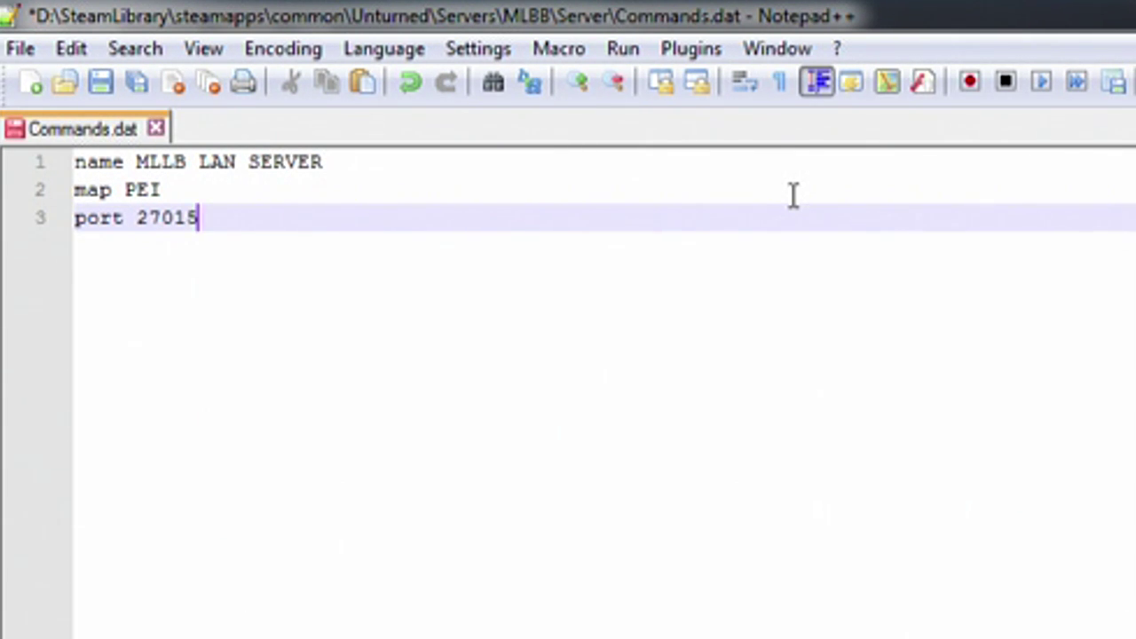
key(Return)
text(password)
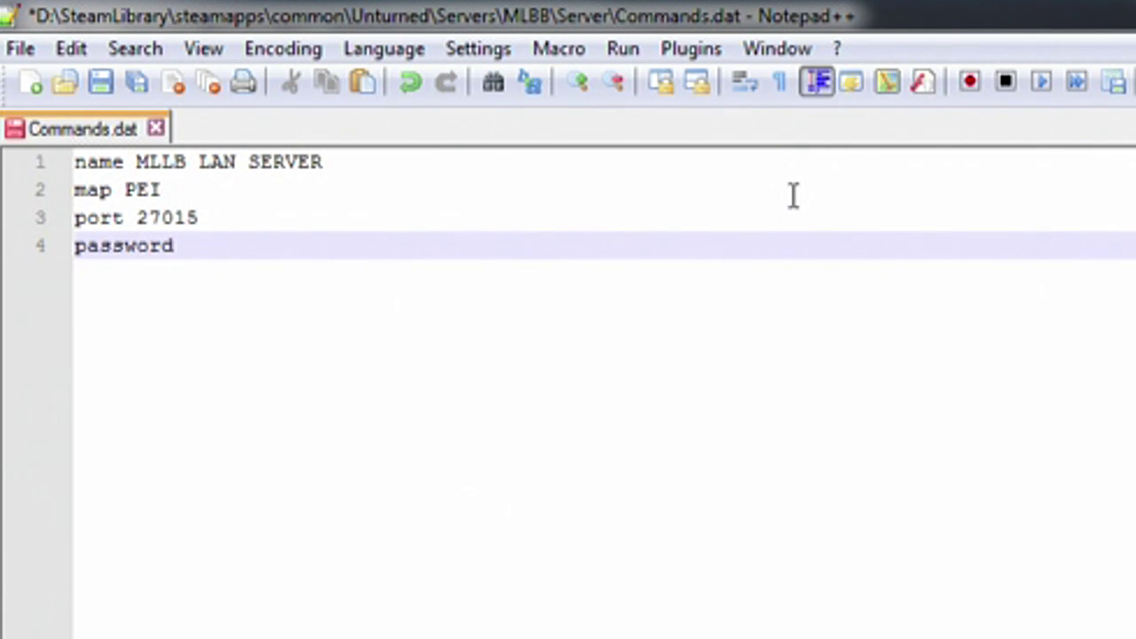
text( 123)
key(BackSpace)
key(BackSpace)
key(BackSpace)
key(BackSpace)
key(BackSpace)
key(BackSpace)
key(BackSpace)
key(BackSpace)
key(BackSpace)
key(BackSpace)
key(BackSpace)
key(BackSpace)
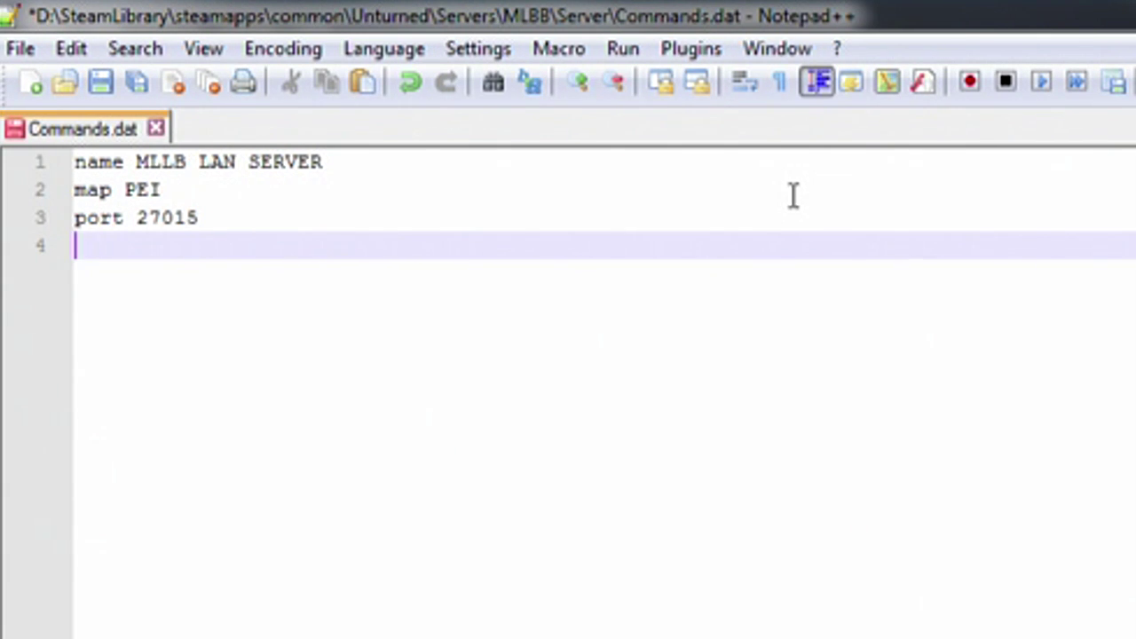
text(password )
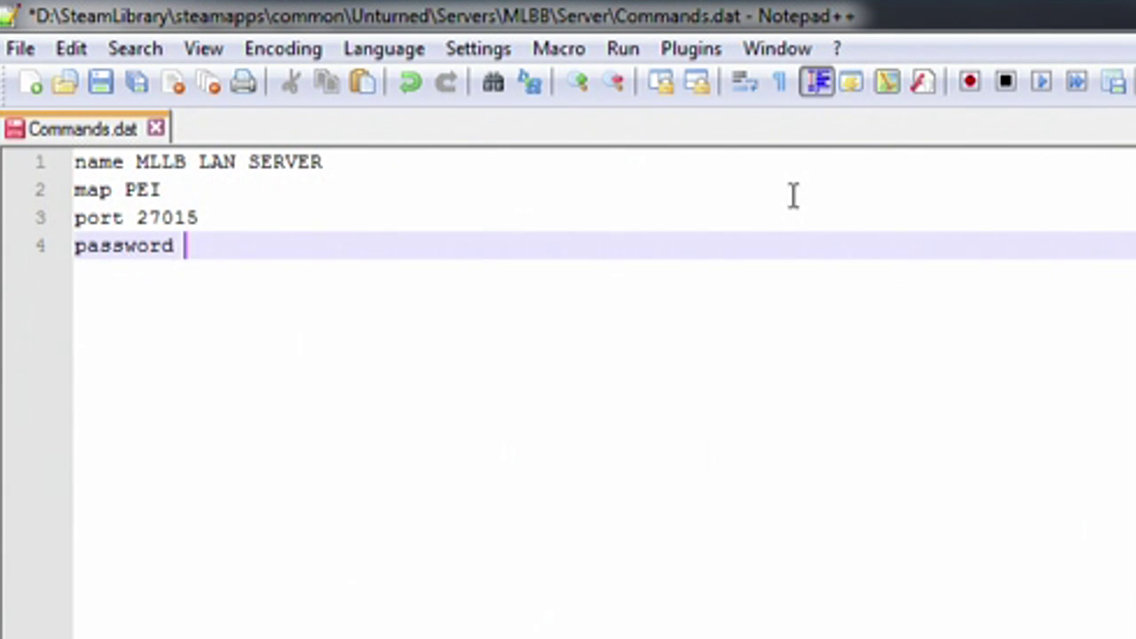
text(123)
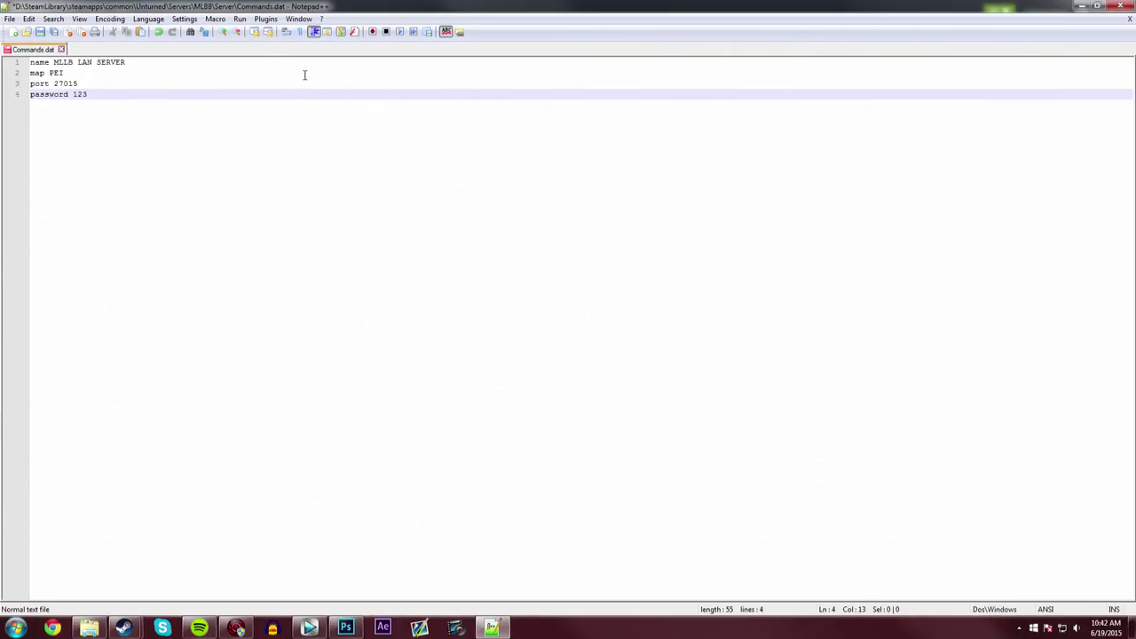
key(ctrl+s)
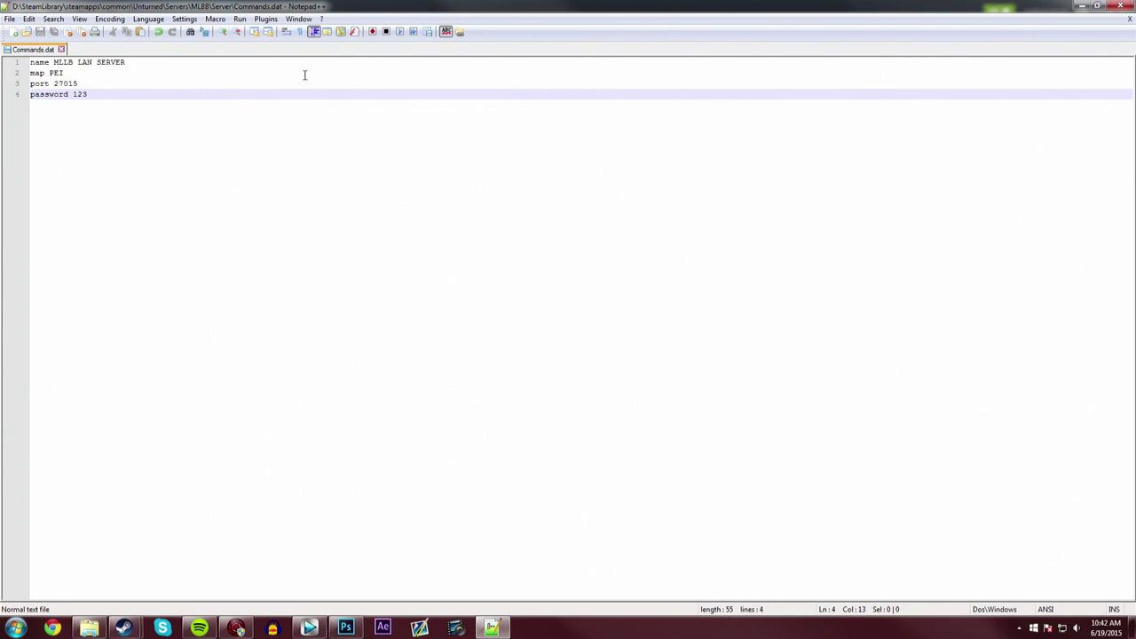
- Close Notepad++ and check the Commands file's Open with options
click(1120, 6)
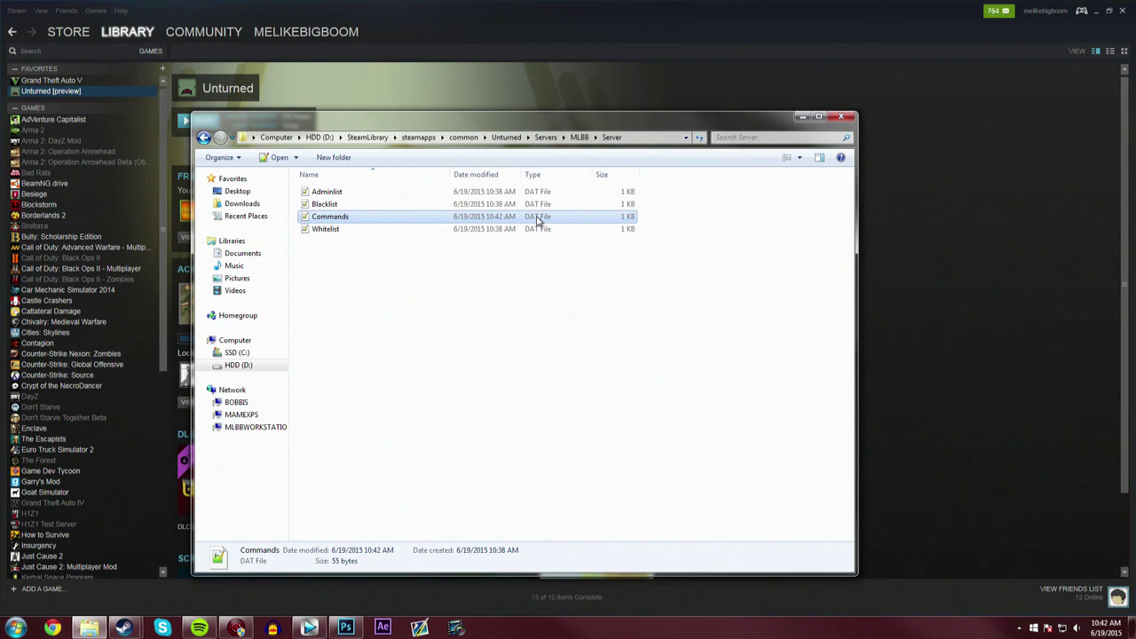
right_click(371, 216)
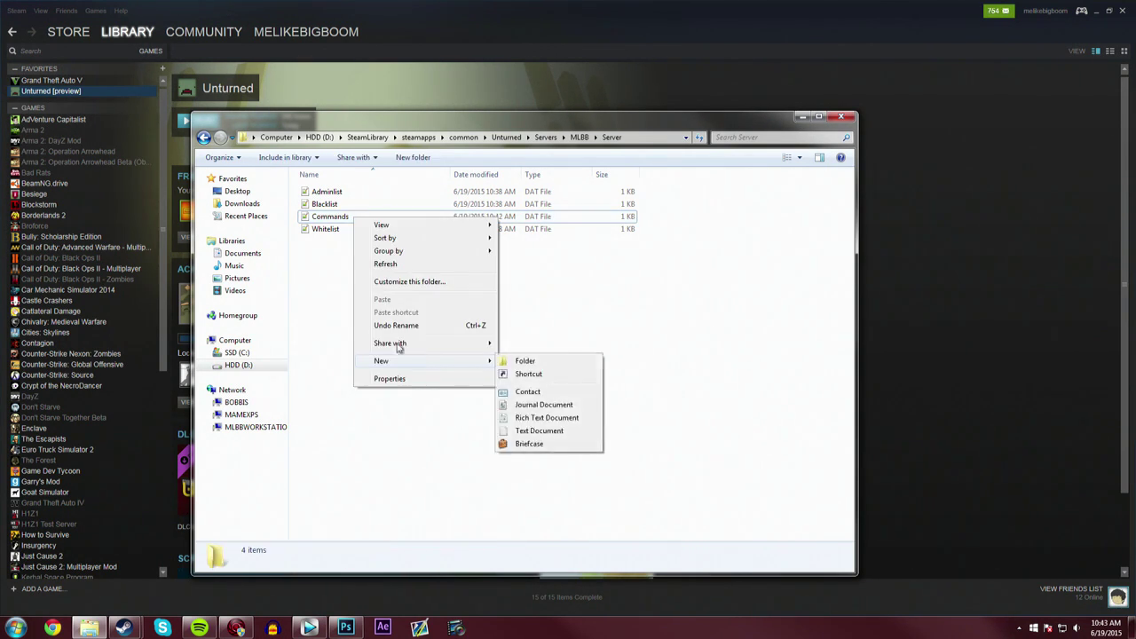
click(343, 286)
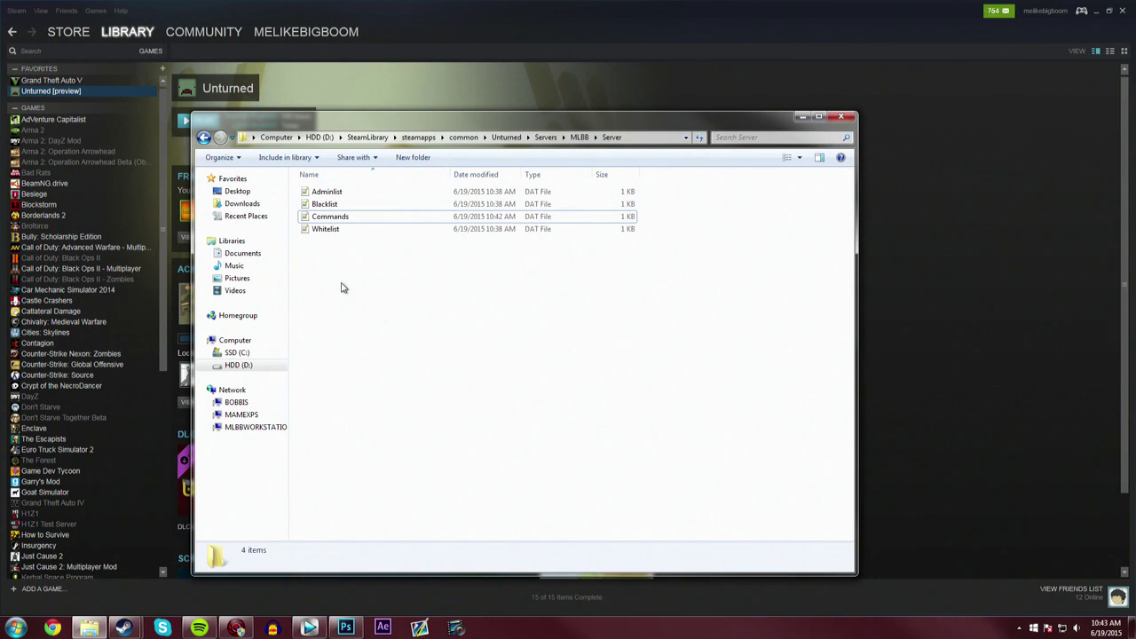
right_click(327, 220)
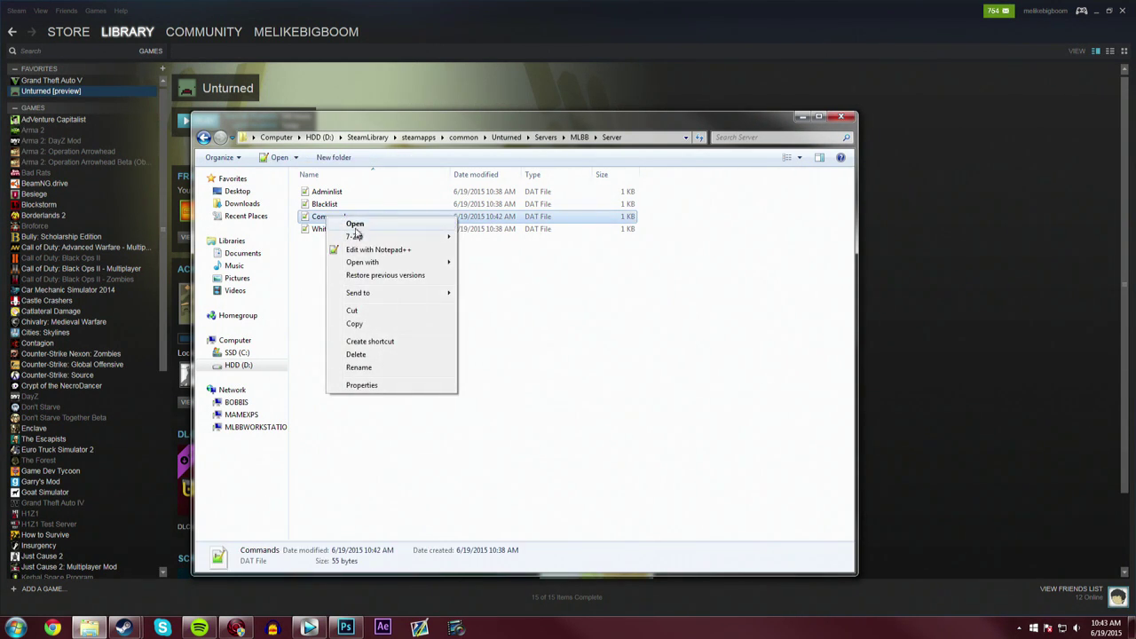
mouse_move(373, 262)
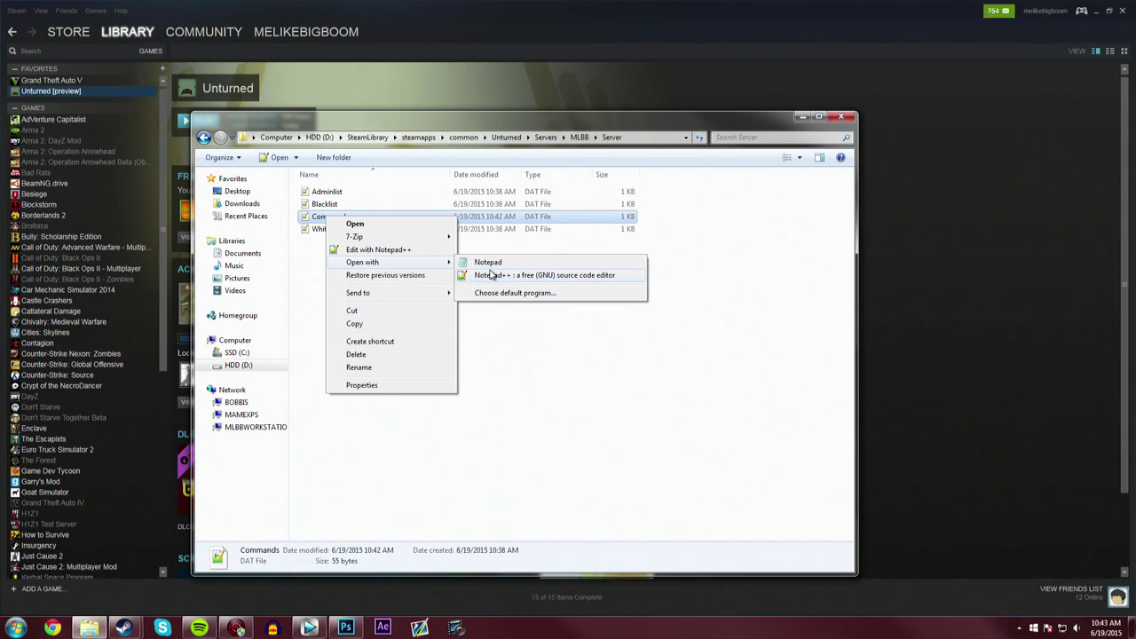
click(497, 346)
- Go back up through MLBB and Servers to the Unturned game folder
click(203, 137)
click(203, 138)
click(203, 137)
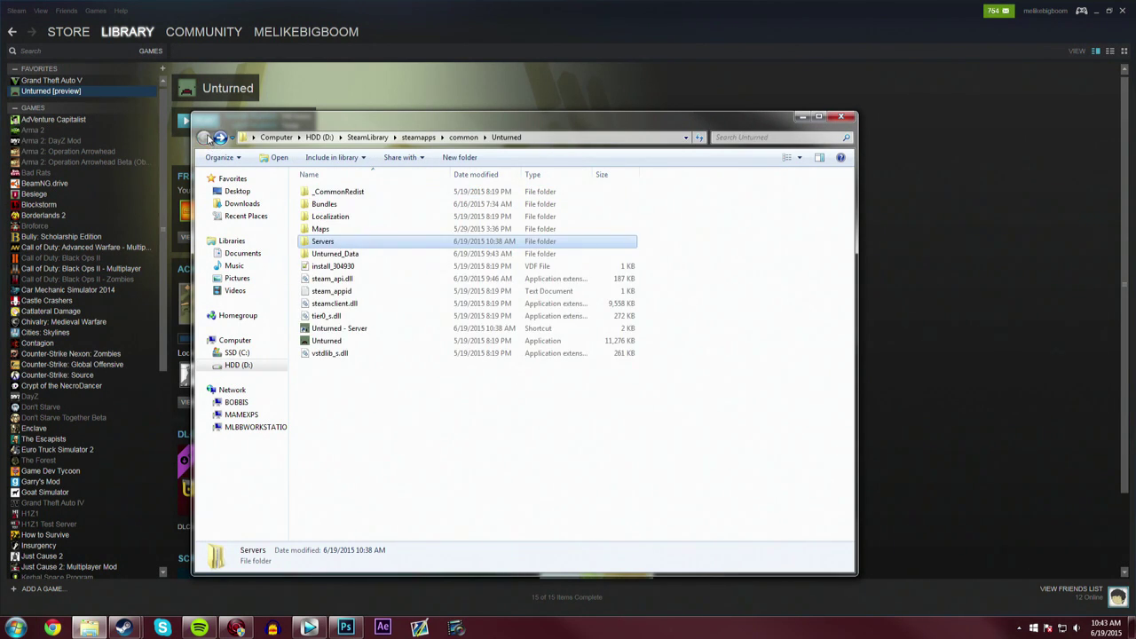
- Launch the MLLB LAN SERVER console on PEI, port 27015, then bring Steam's Unturned page forward
double_click(359, 330)
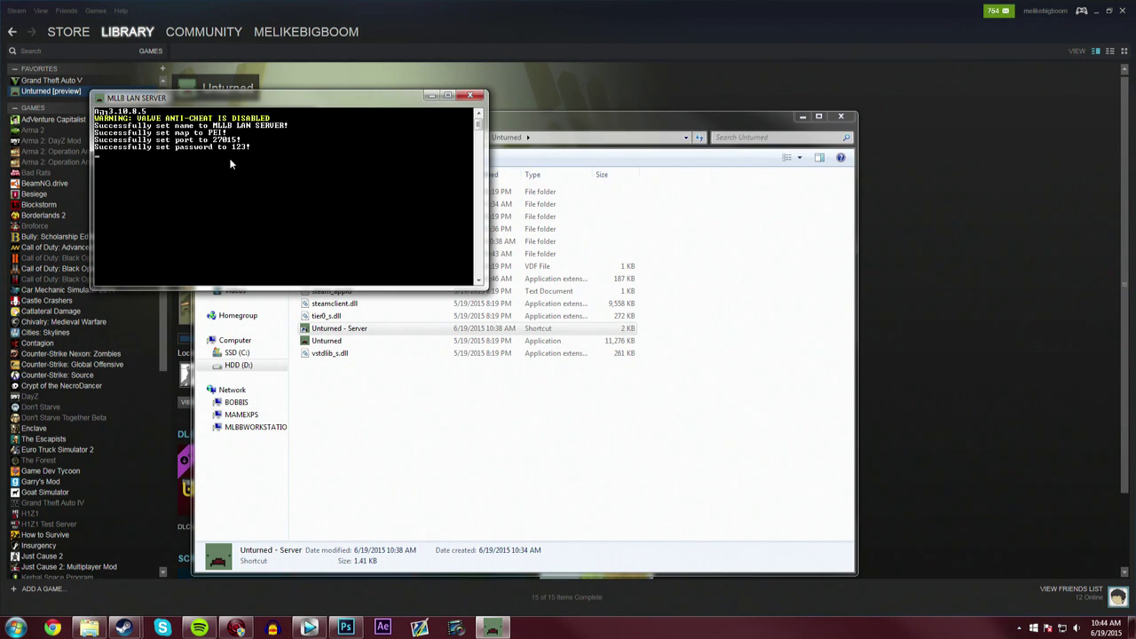
click(371, 26)
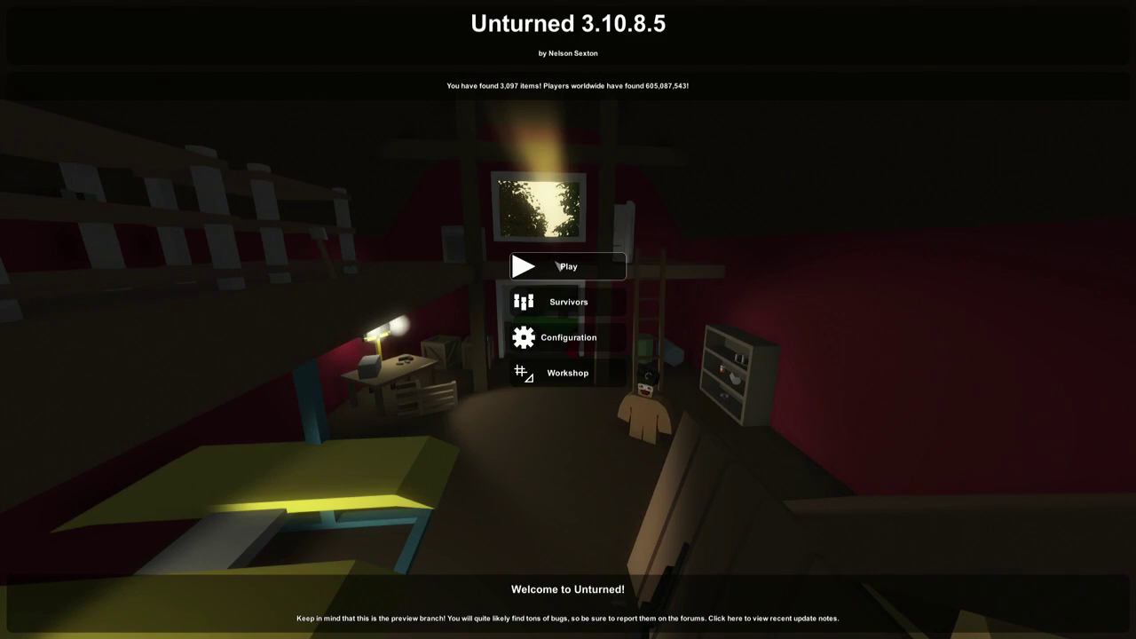
- Browse the Local Area servers to find MLLB LAN SERVER listed on PEI
click(568, 267)
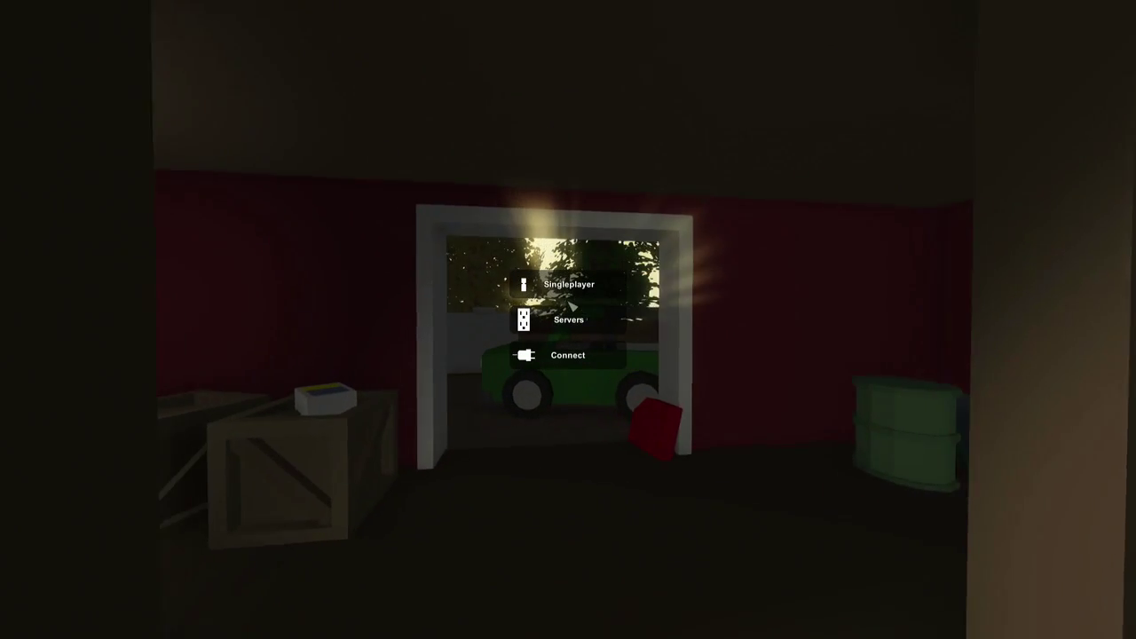
click(568, 320)
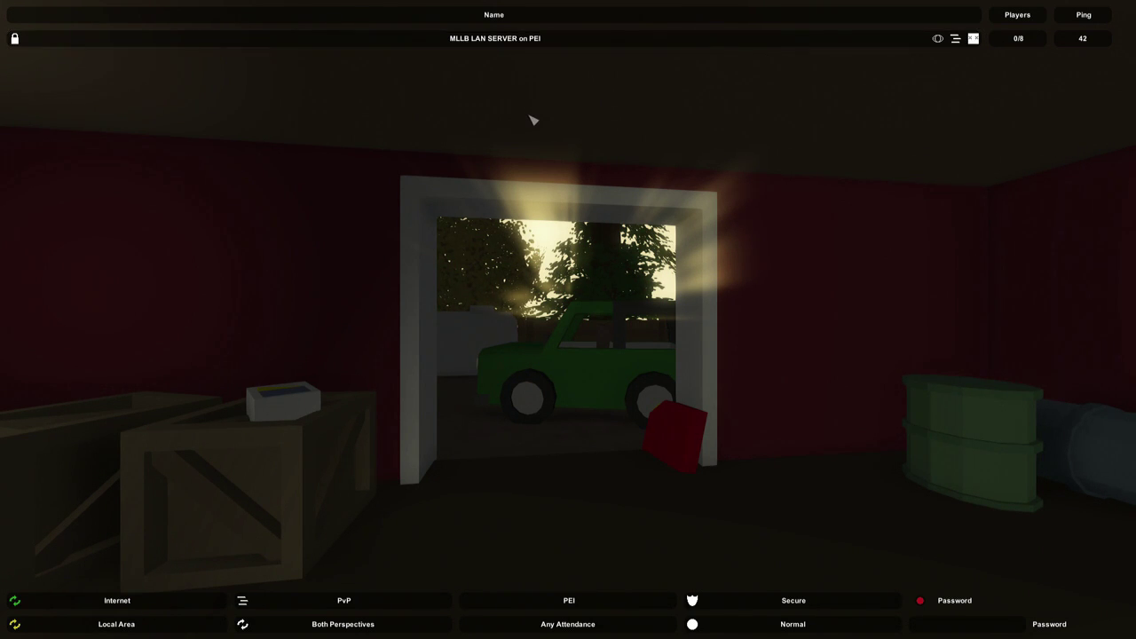
- Fill the direct connect form with IP localhost, port 27015 and the server password
key(Escape)
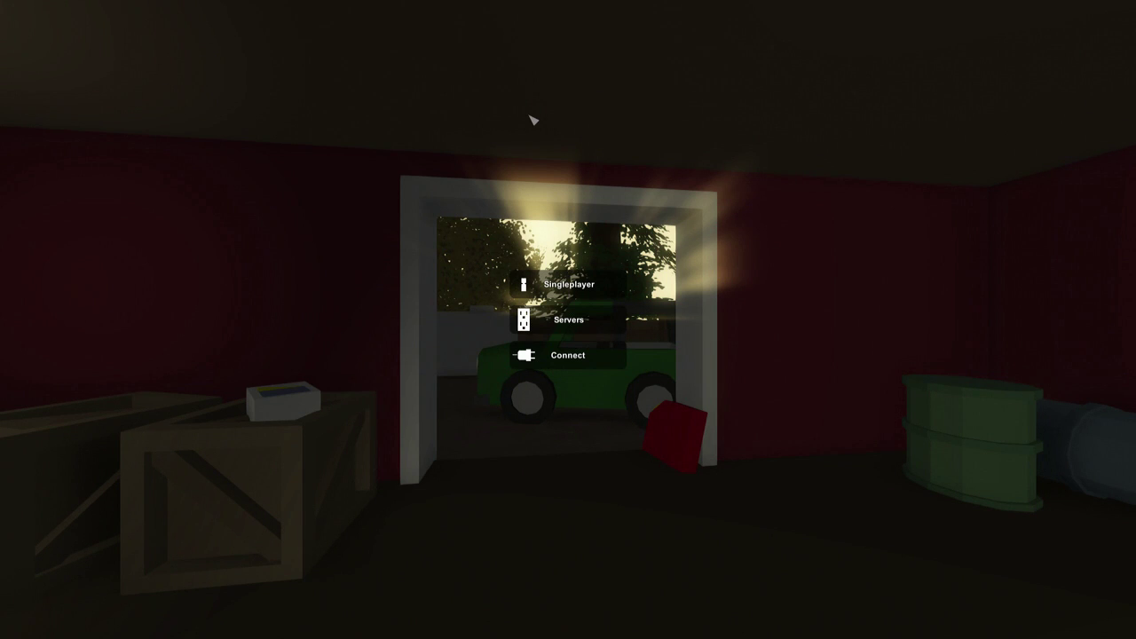
click(596, 357)
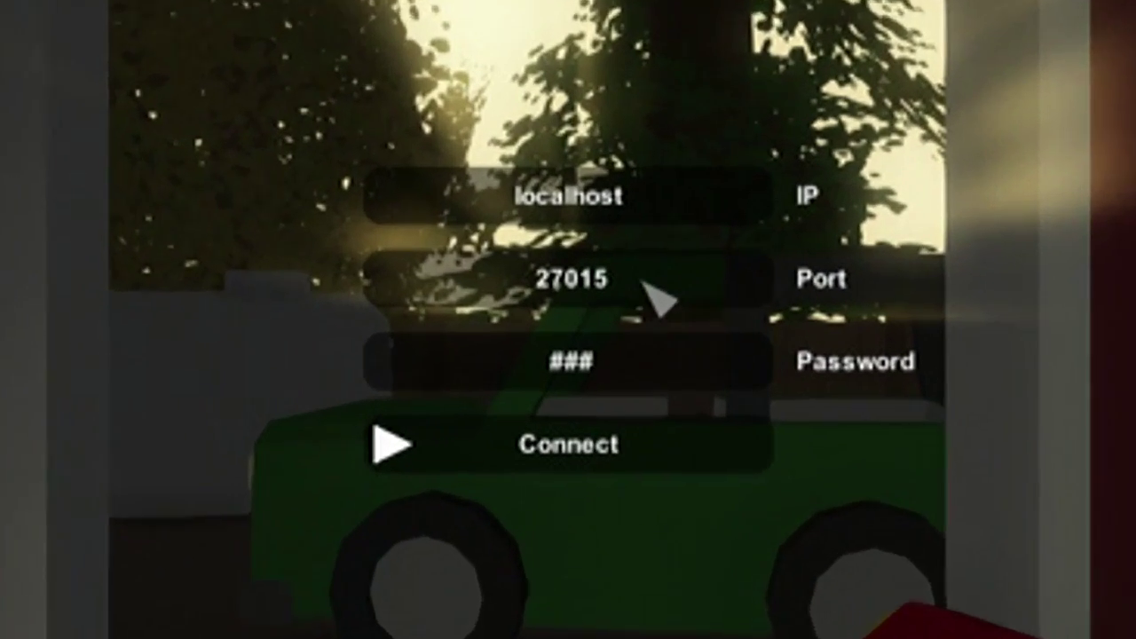
click(597, 300)
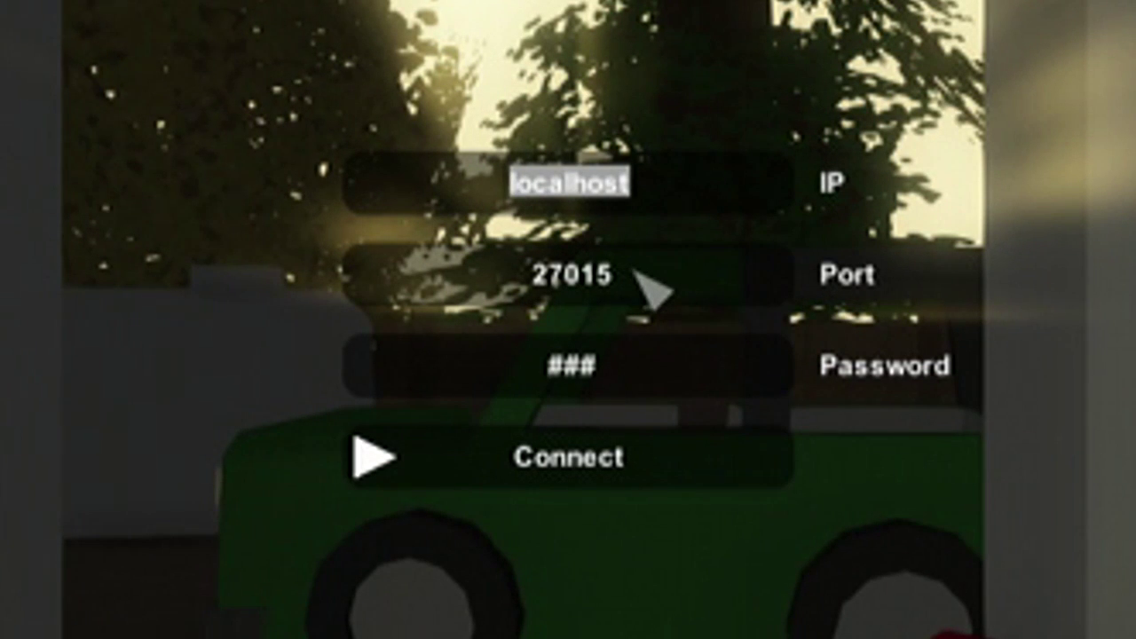
click(520, 286)
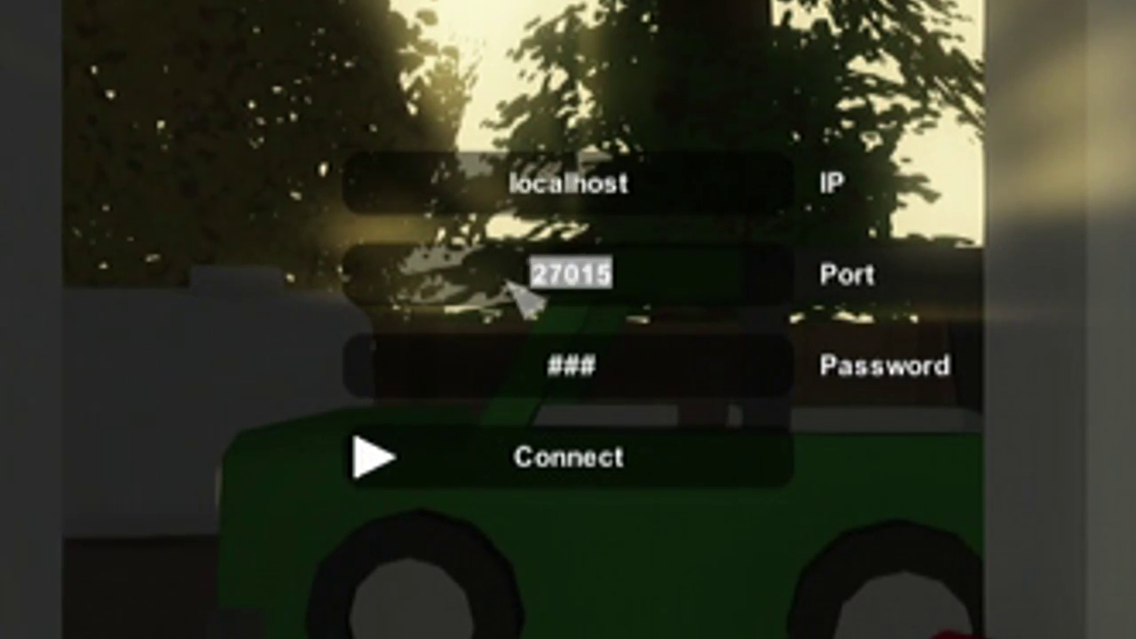
click(518, 355)
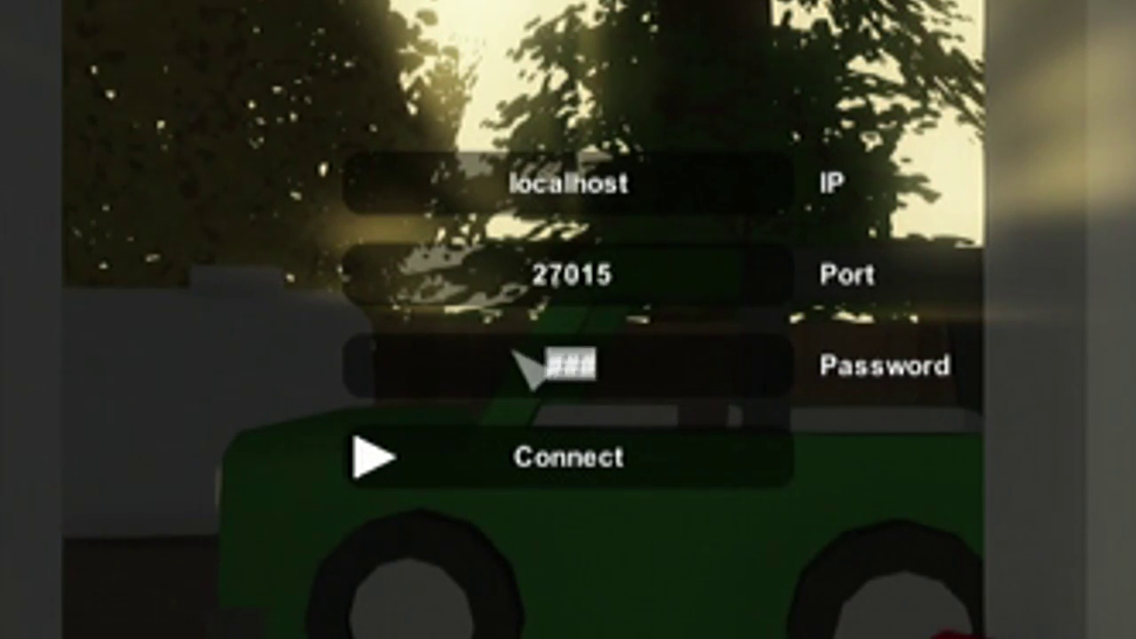
click(620, 371)
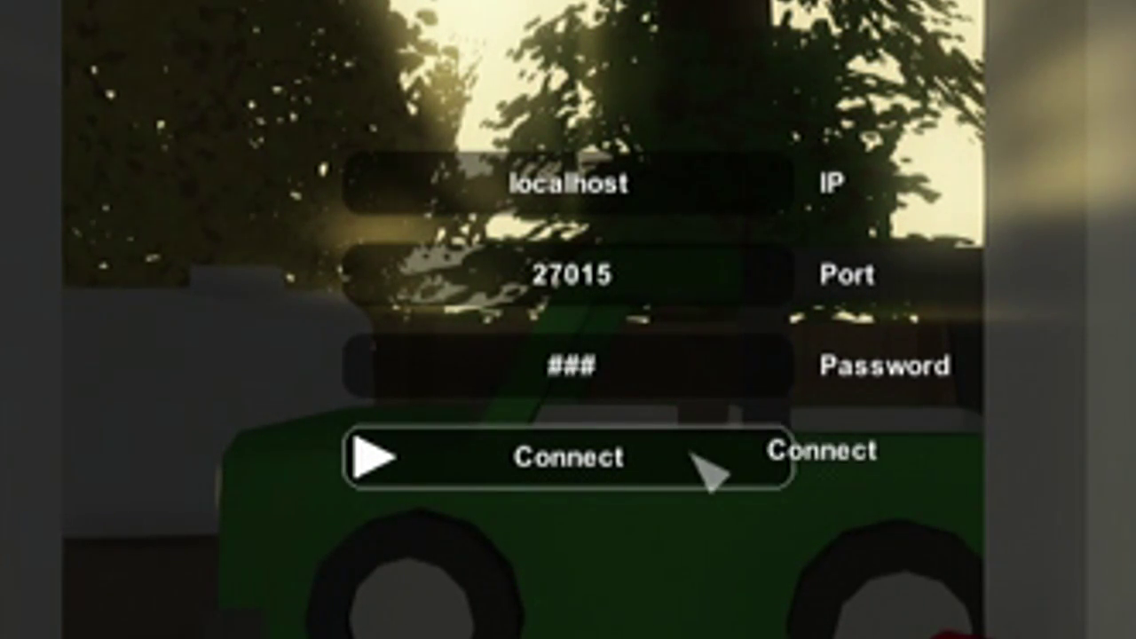
drag(662, 184, 493, 175)
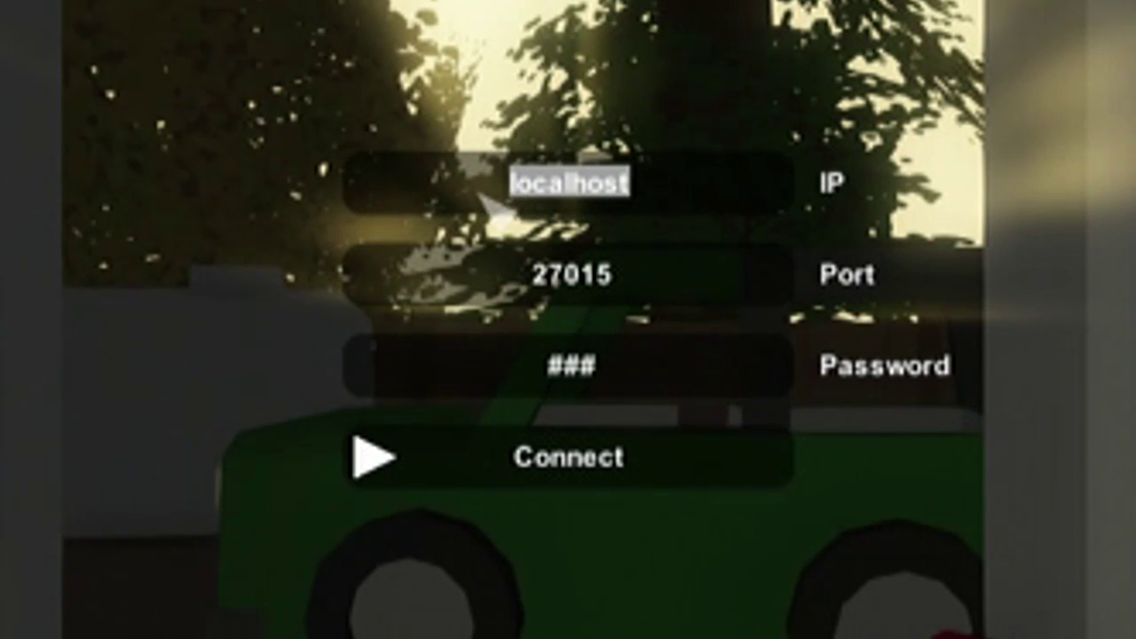